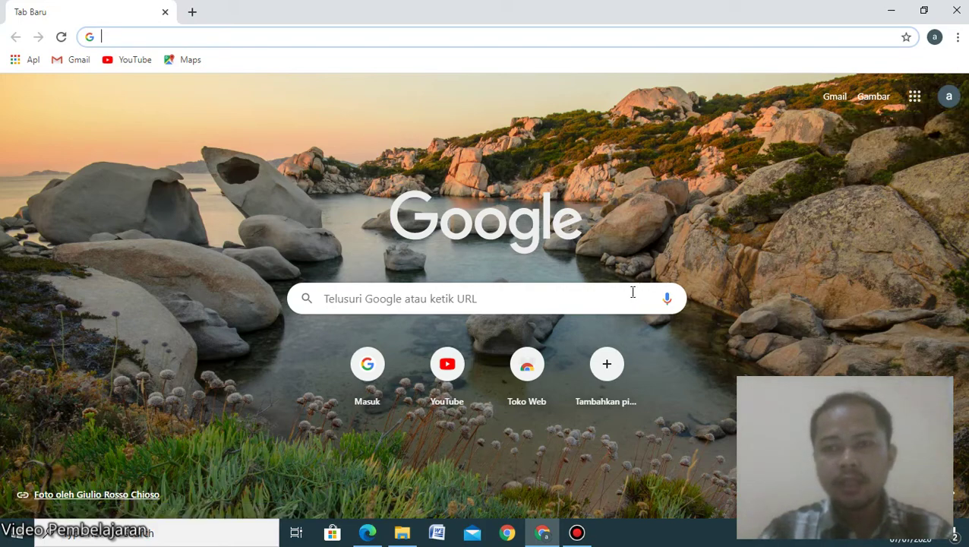
- Search Google for "google classroom" and open the Google Classroom site from the results
left_click(577, 307)
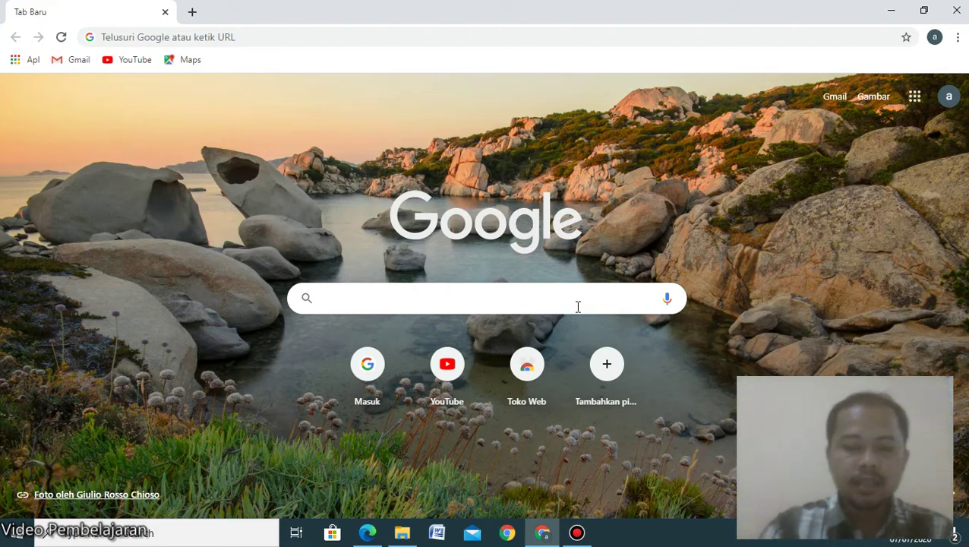
type("go")
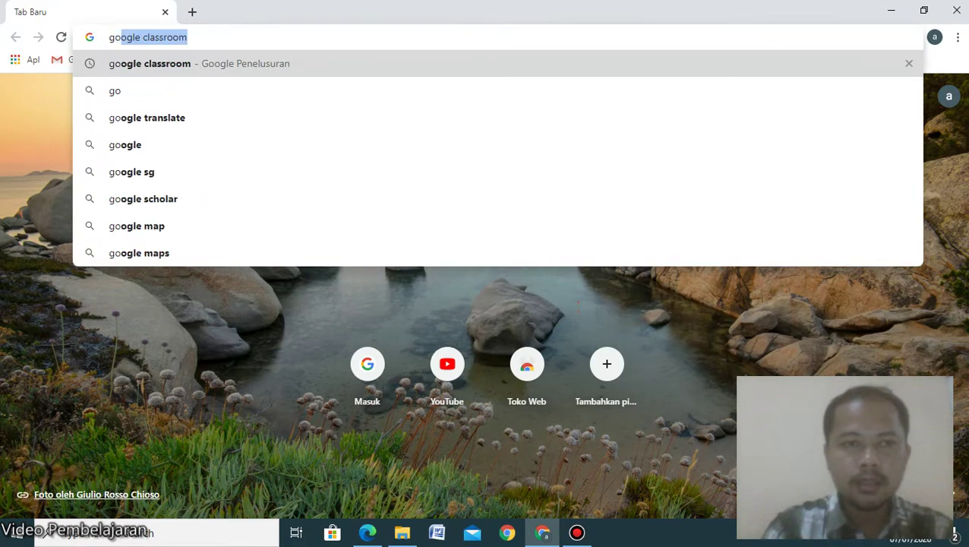
type("ogle")
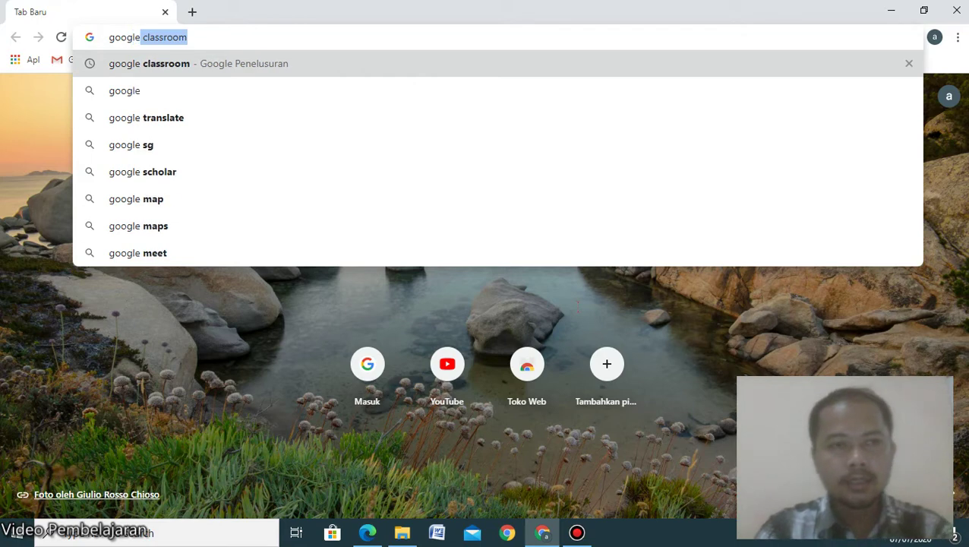
type(" cl")
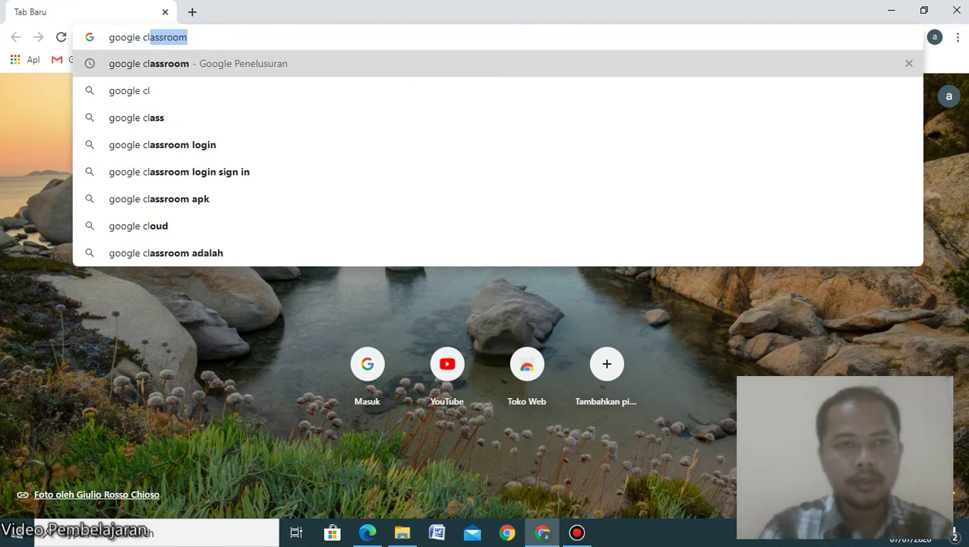
type("assroom")
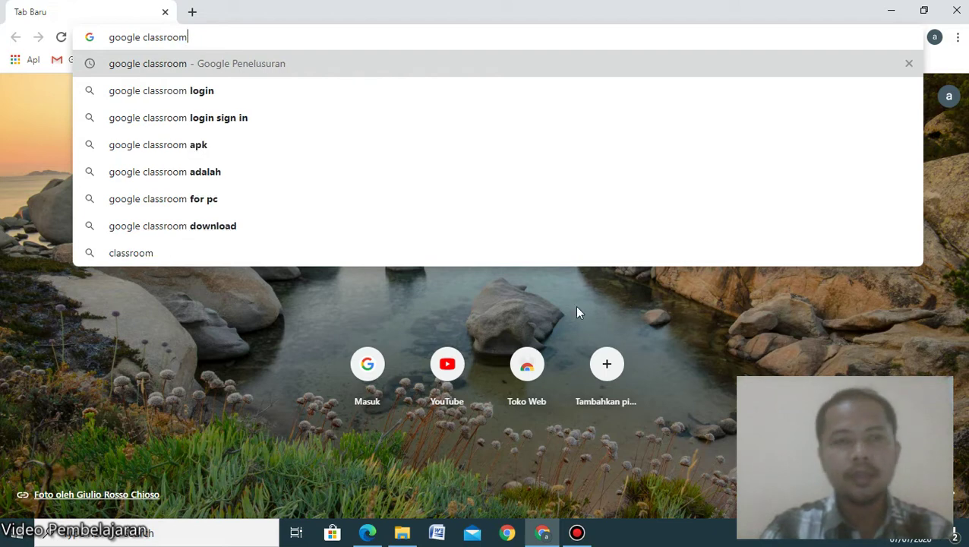
key("Return")
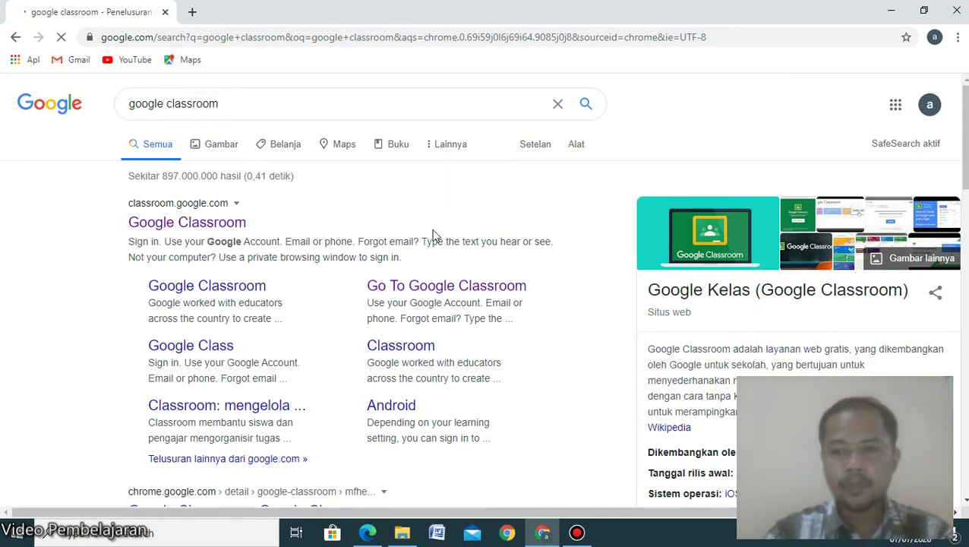
left_click(240, 226)
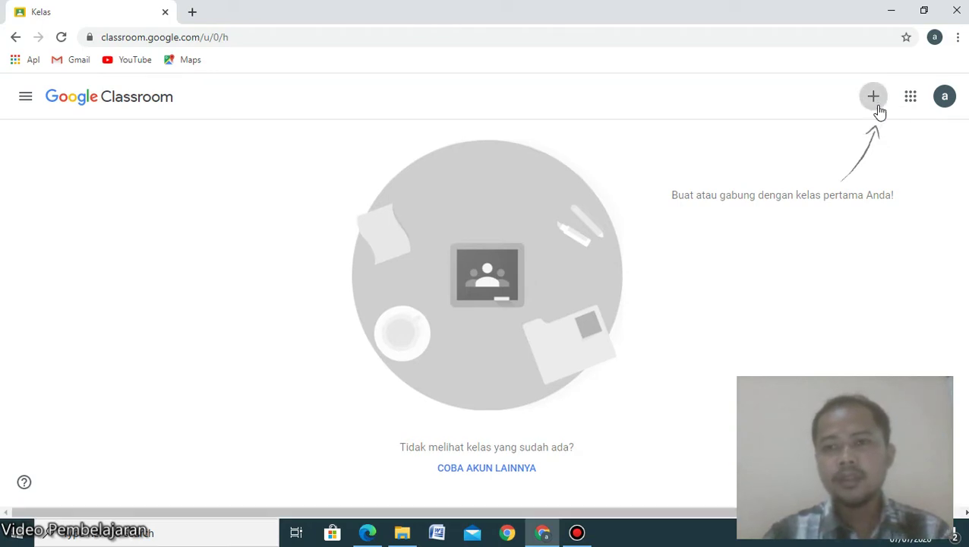
- Start creating a class and accept the notice about not using Classroom at a school with students
left_click(873, 97)
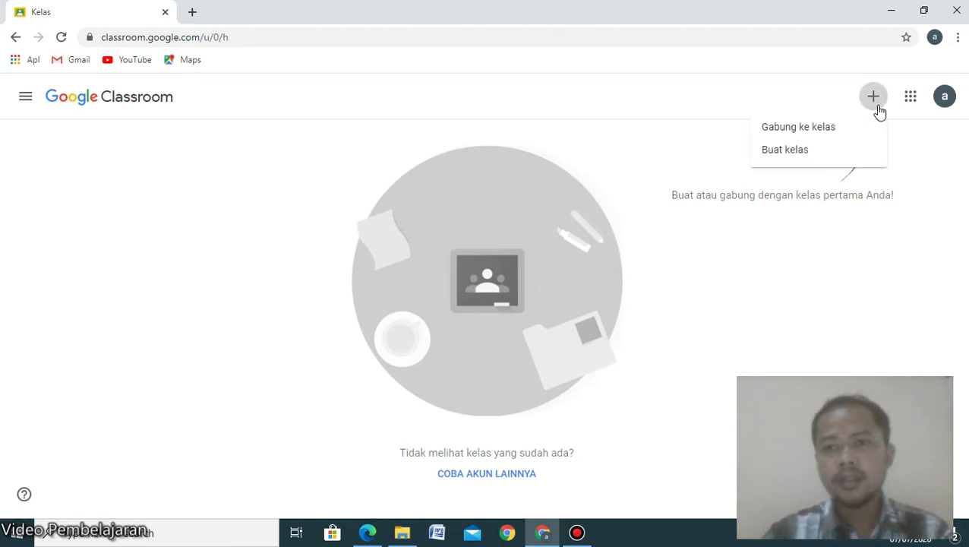
left_click(840, 151)
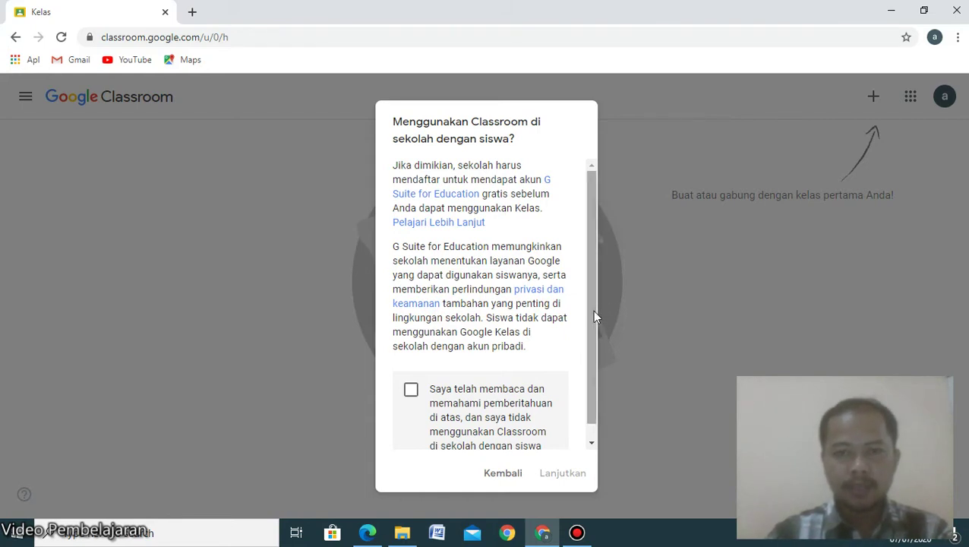
left_click_drag(594, 315, 588, 293)
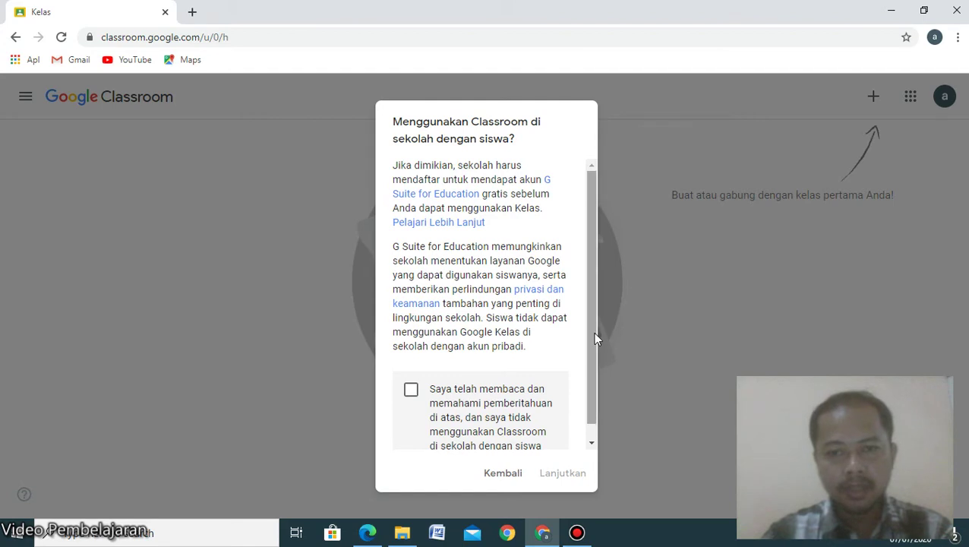
left_click_drag(593, 320, 594, 366)
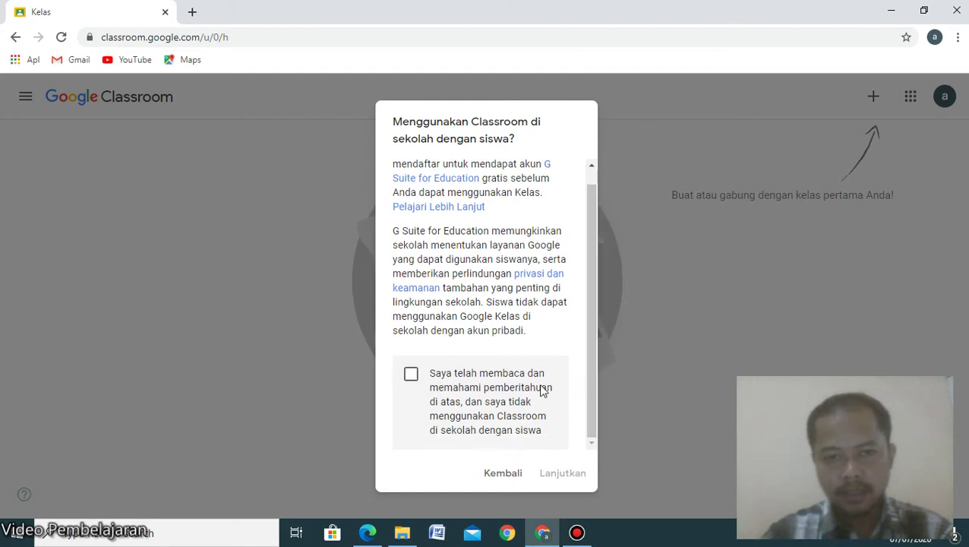
left_click(412, 377)
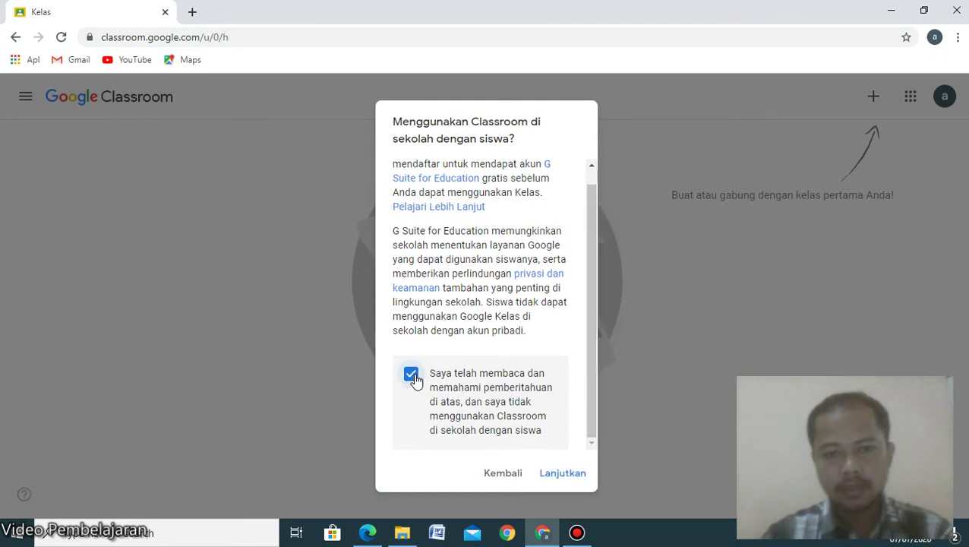
left_click(551, 483)
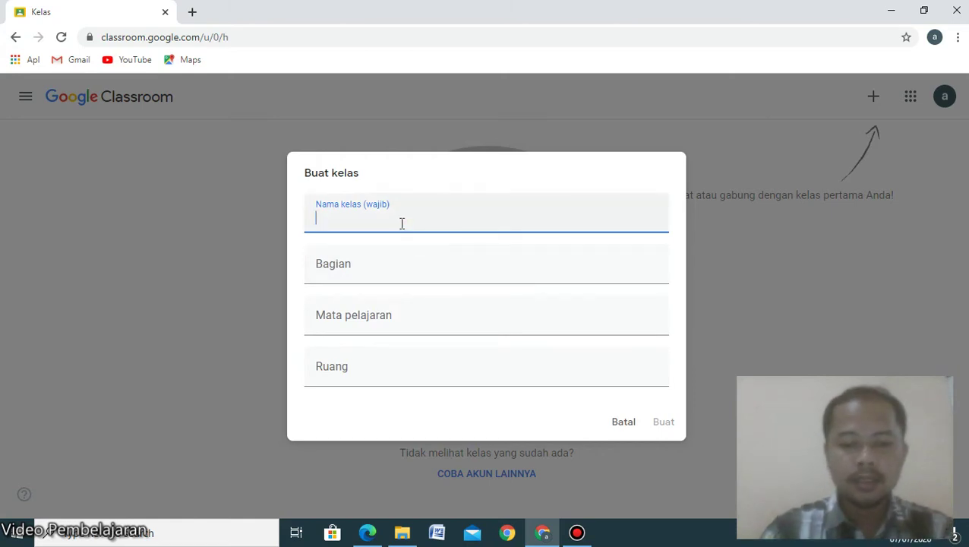
- Name the class "Kelas 7A" and set its section (Bagian) to 2020/2021
type("Kelas &A")
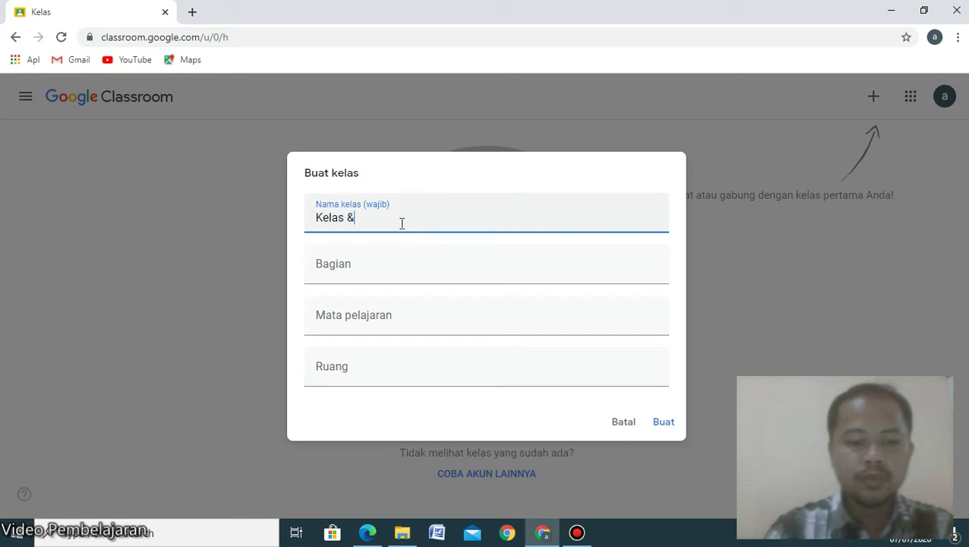
key("BackSpace")
key("BackSpace")
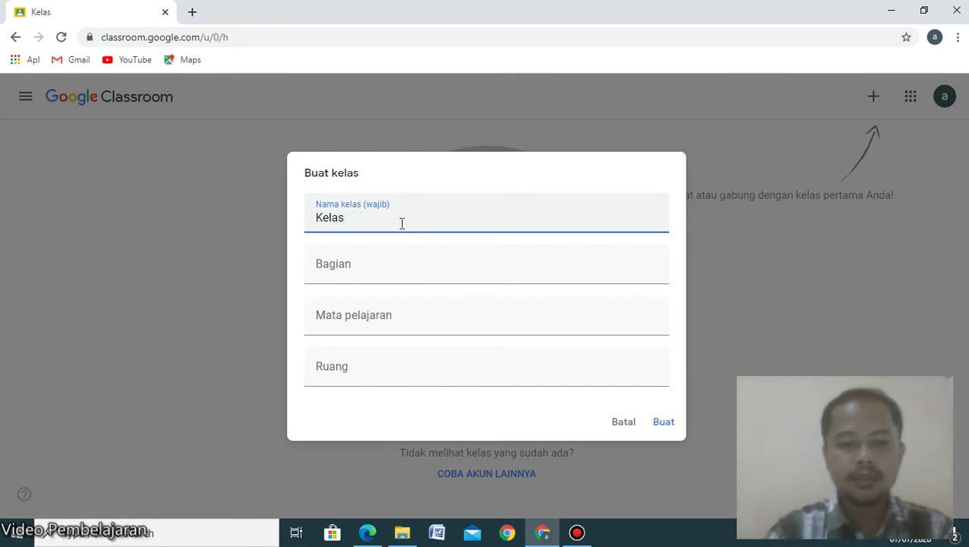
type("7A")
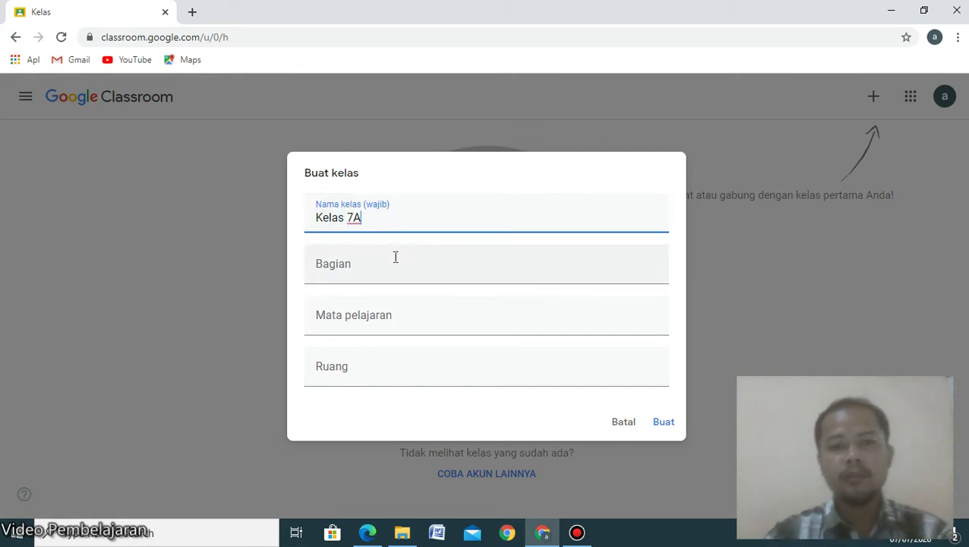
left_click(395, 258)
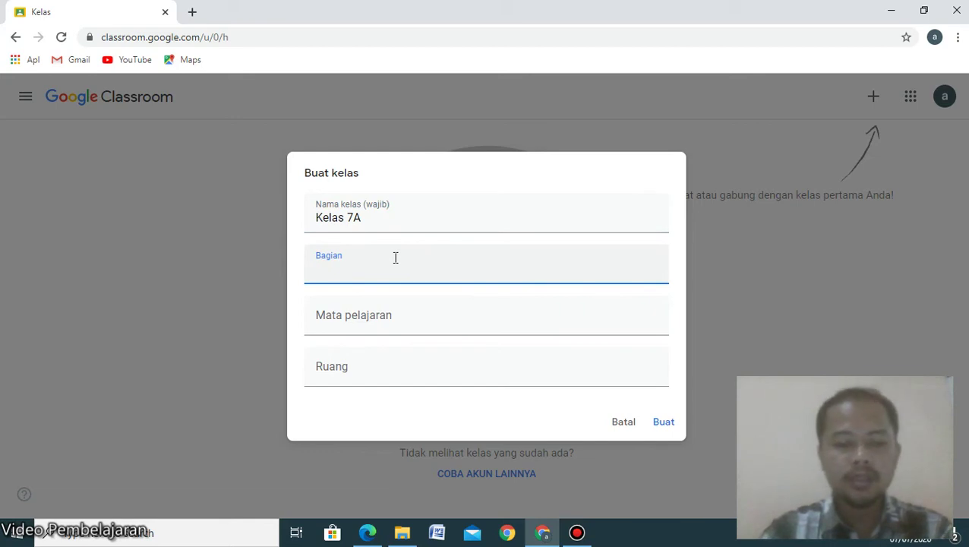
type("20")
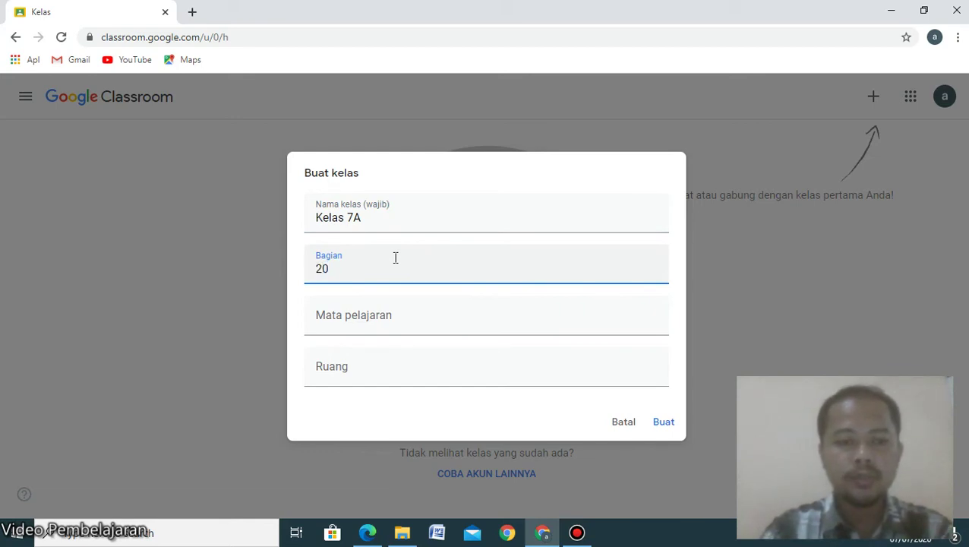
type("20")
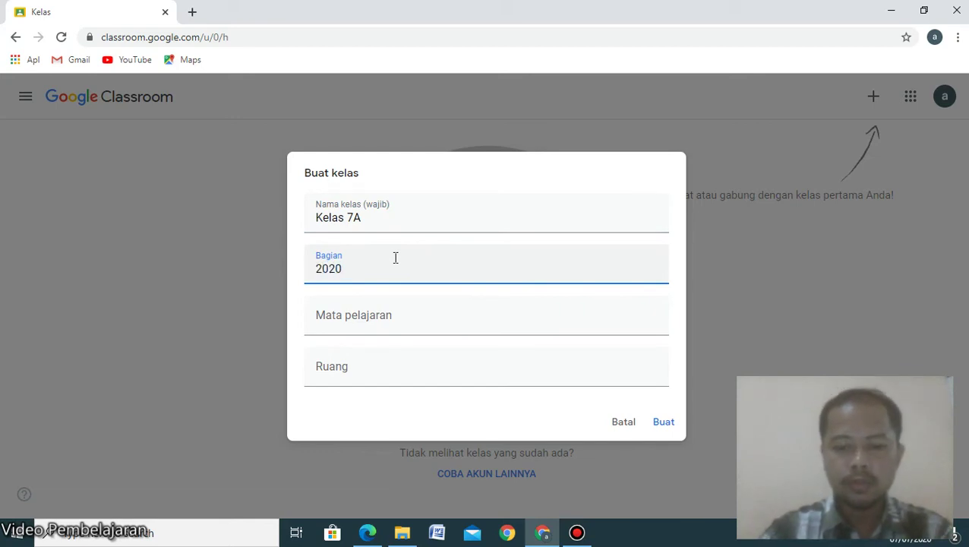
type("/2021")
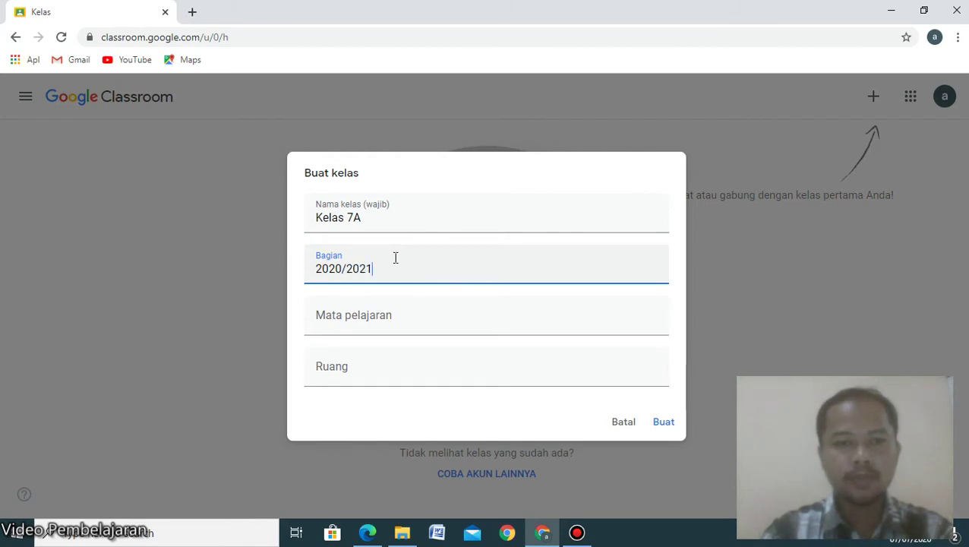
- Set the subject to IPA and the room to 01, create the class, and dismiss the What's new notice
left_click(403, 307)
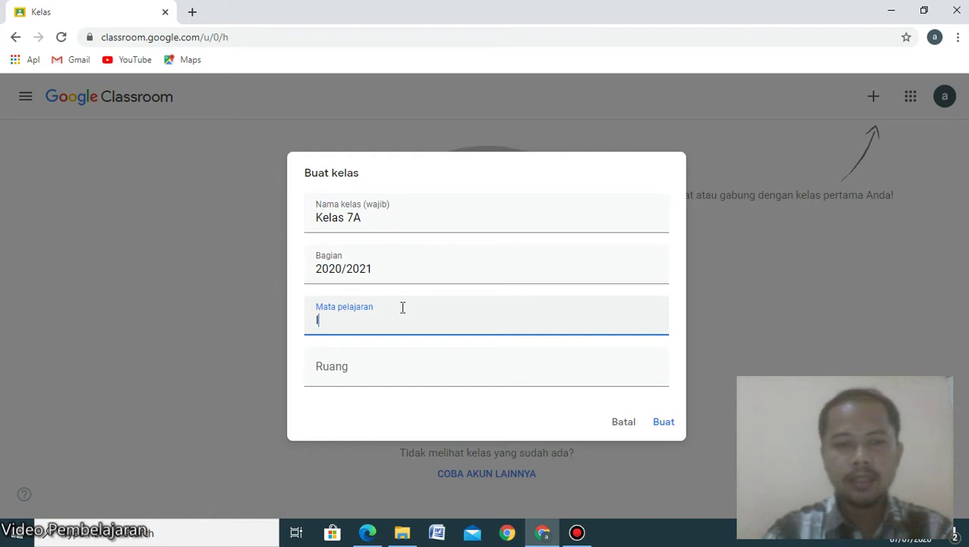
type("IPA")
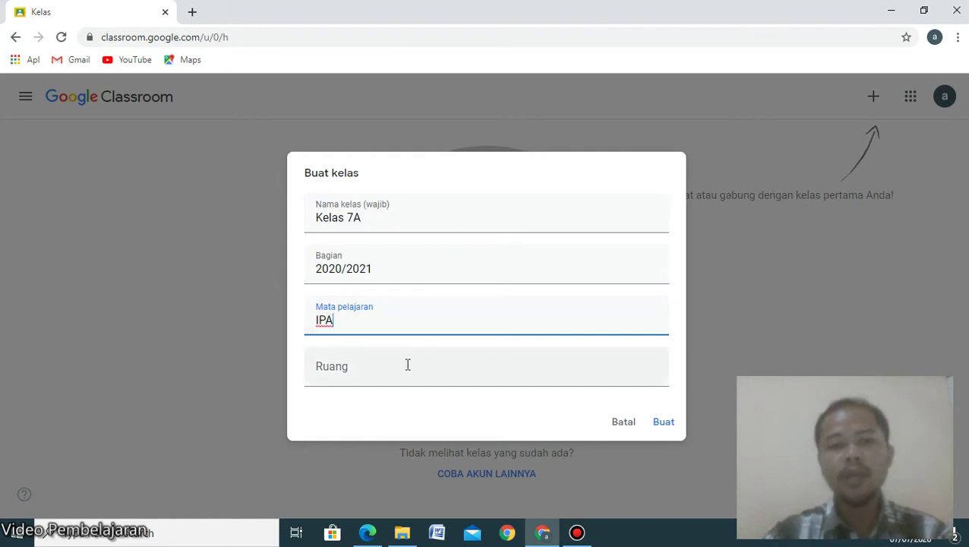
left_click(407, 364)
type("01")
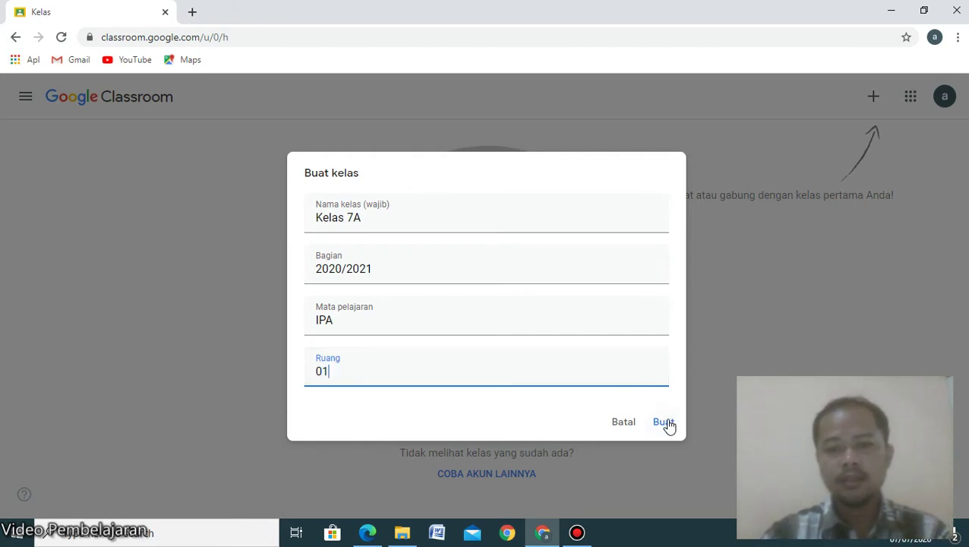
left_click(663, 422)
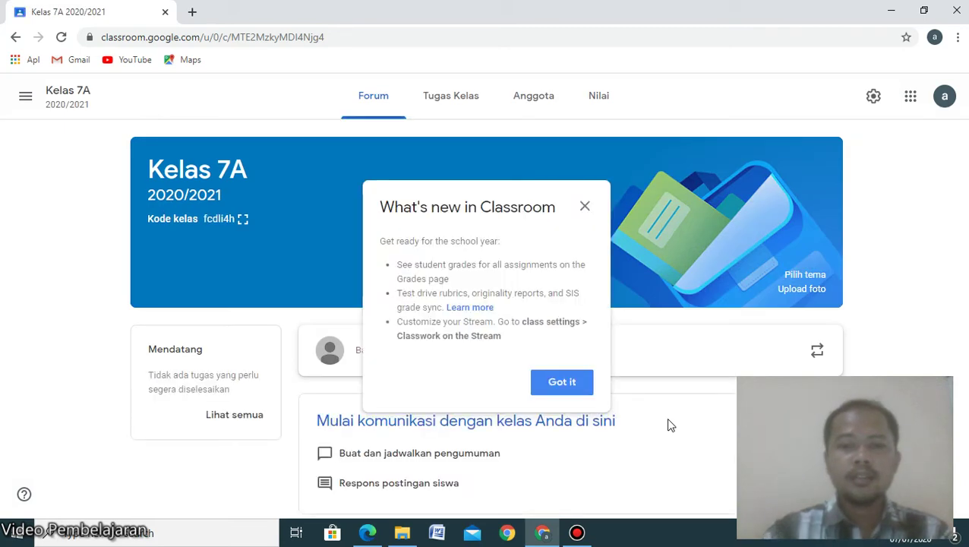
left_click(544, 387)
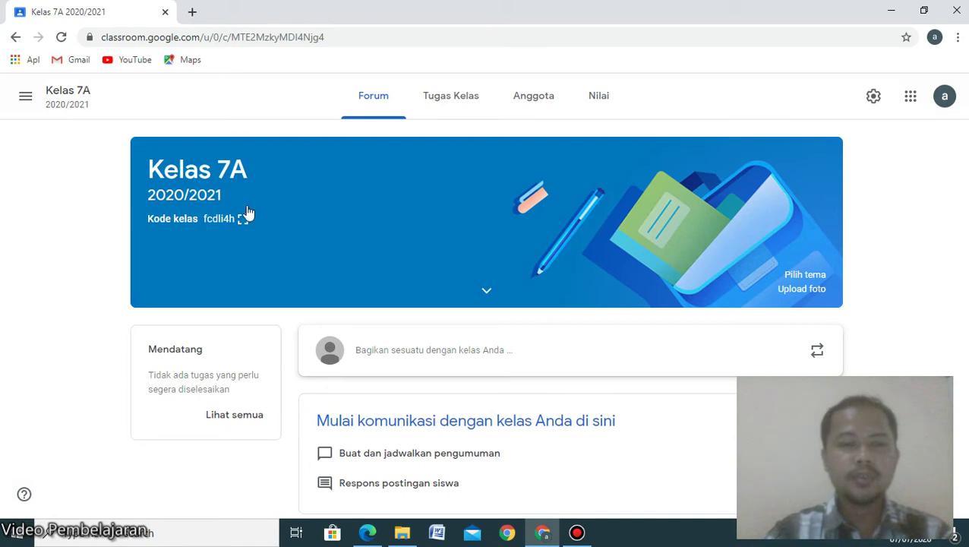
- Return from the Kelas 7A page to the overview of all classes
left_click(25, 102)
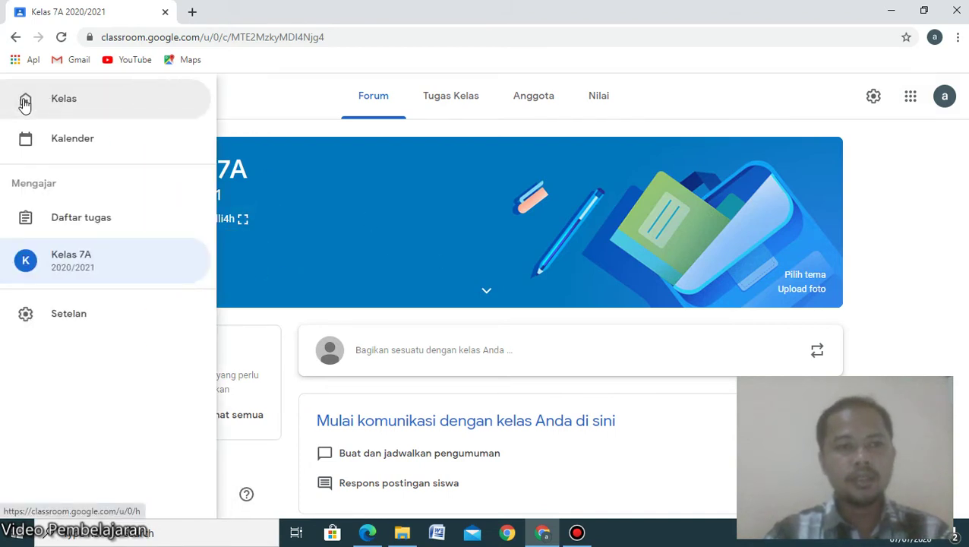
left_click(88, 272)
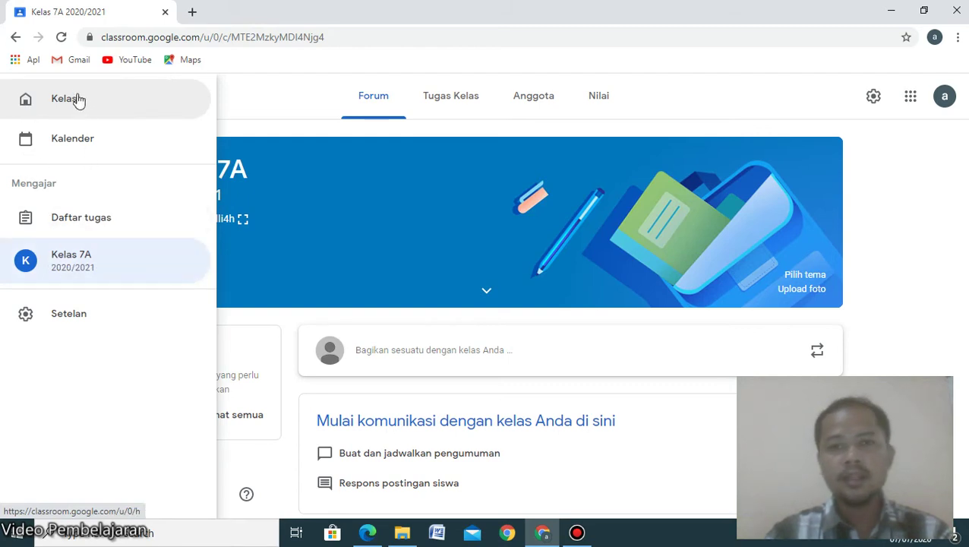
left_click(79, 99)
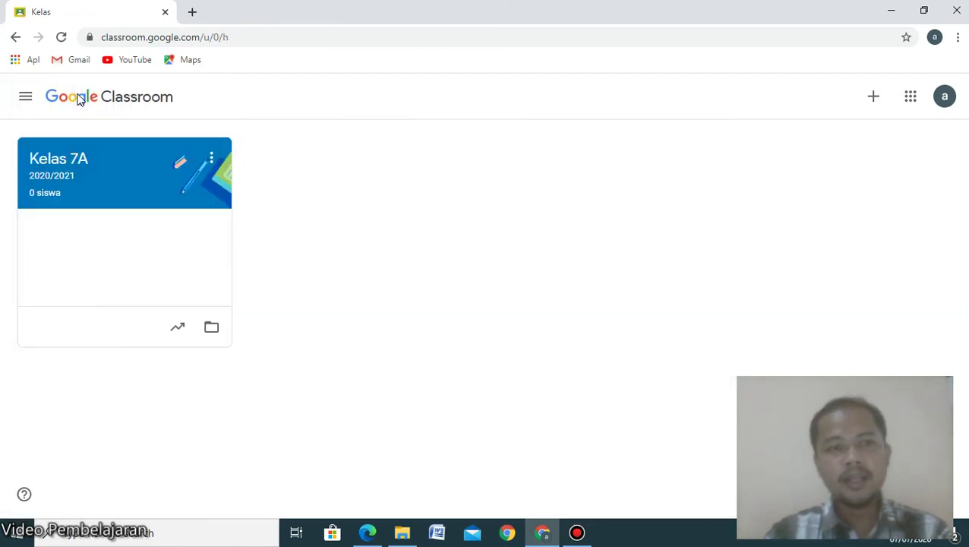
left_click(25, 97)
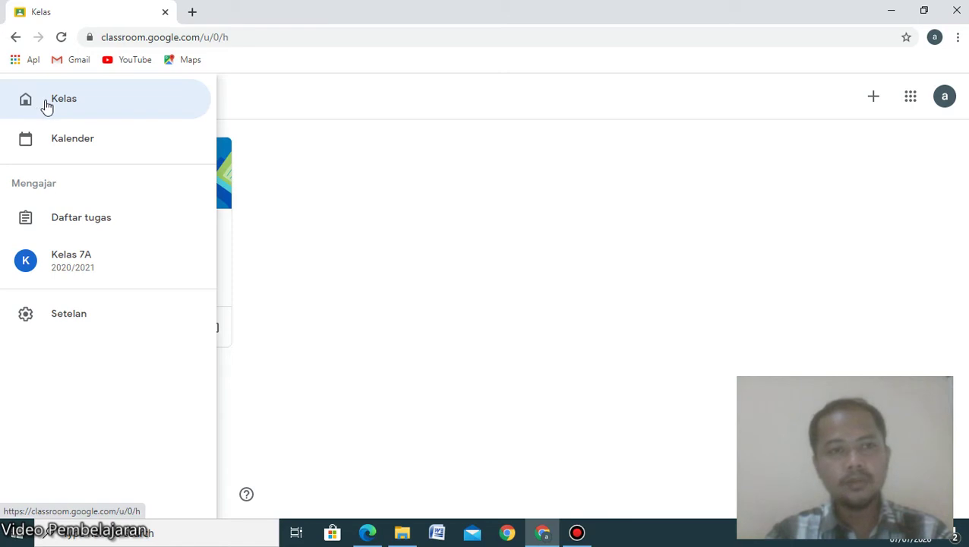
left_click(46, 103)
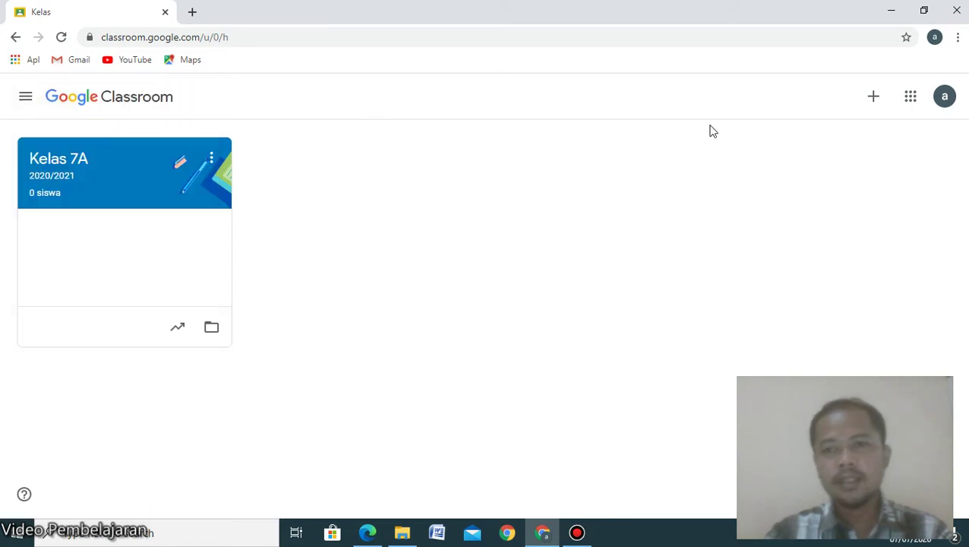
- Start creating a second class and accept the school-use notice to reach its details form
left_click(873, 111)
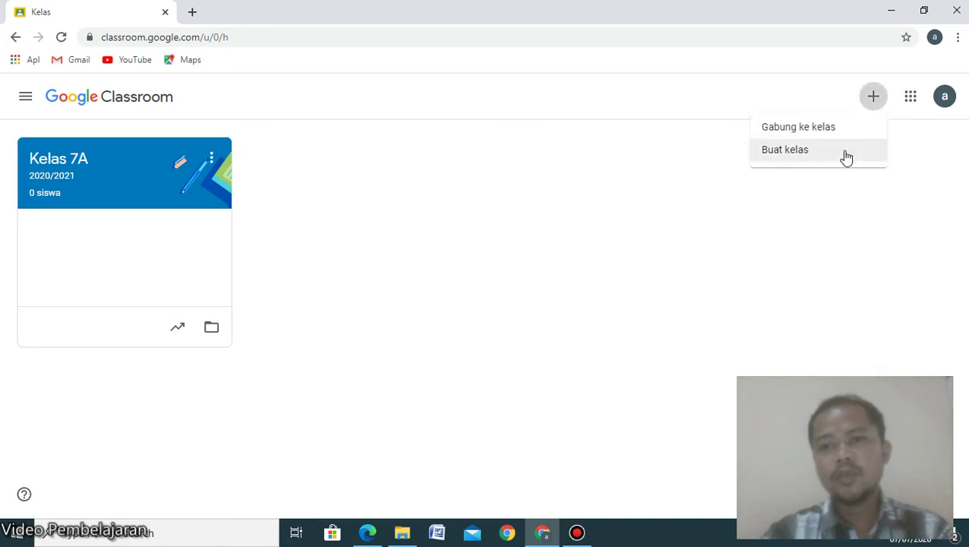
left_click(845, 152)
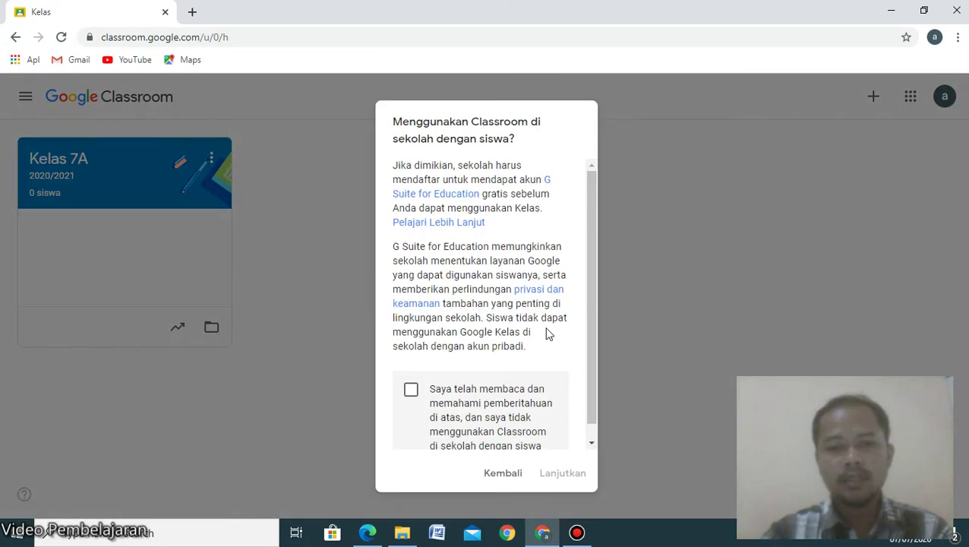
left_click(422, 403)
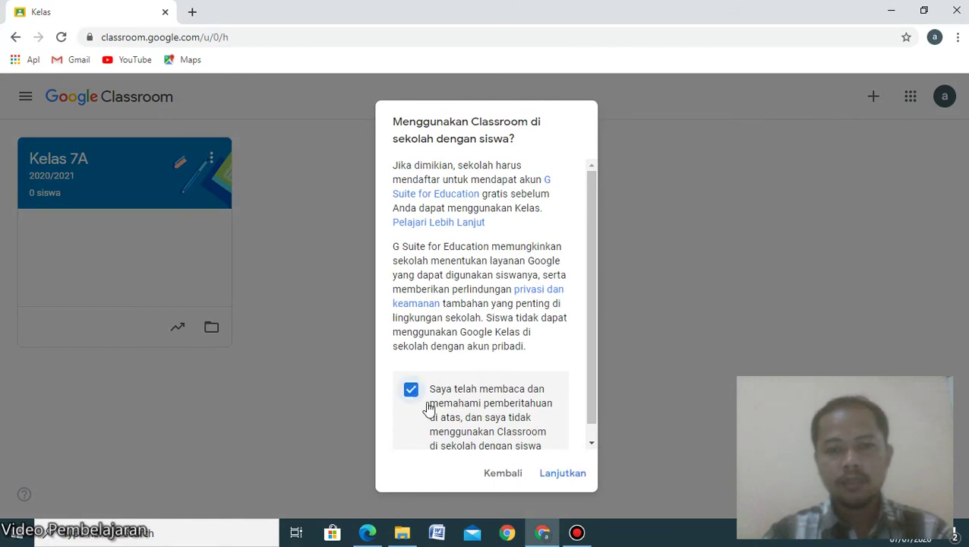
left_click(561, 474)
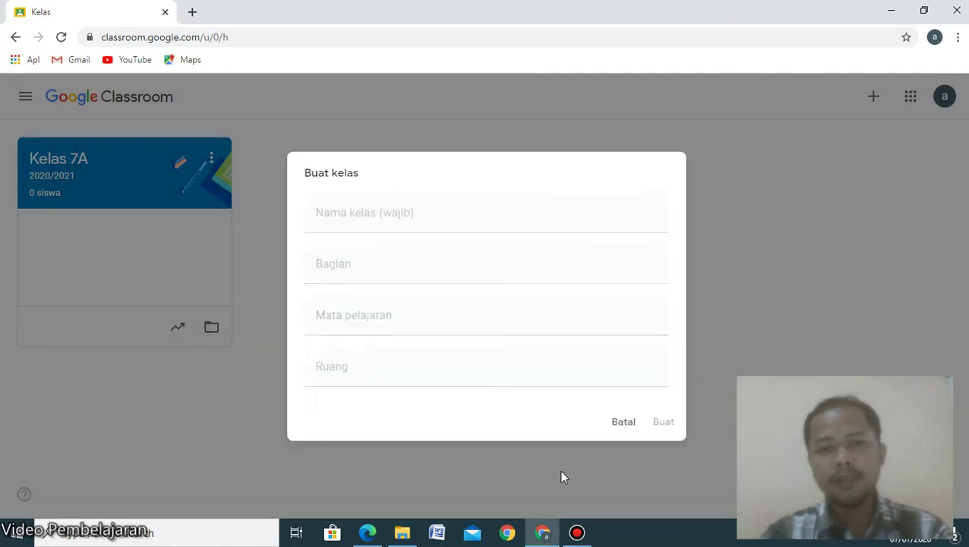
- Name the second class "Kelas 7B" and set its section (Bagian) to 2020/2021
type("Kelas &")
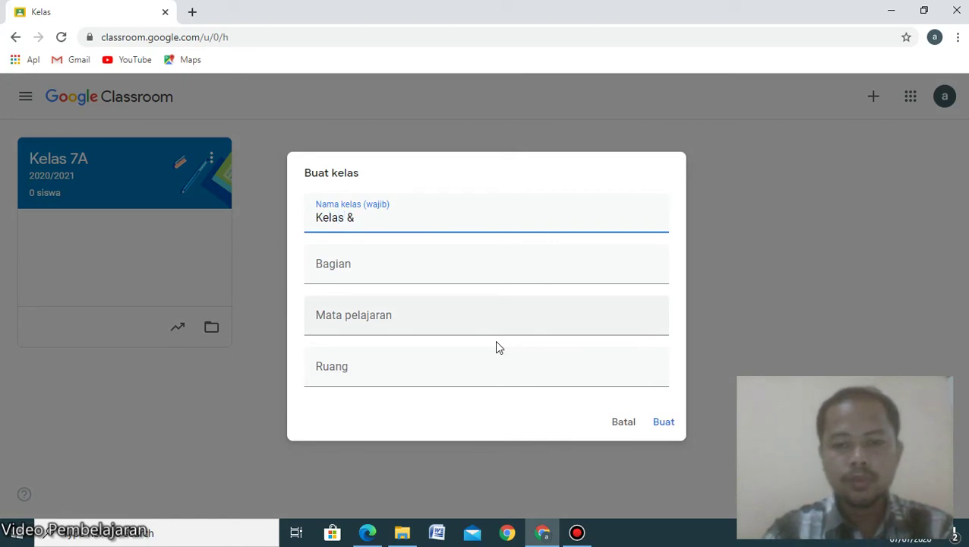
key("BackSpace")
type("7B")
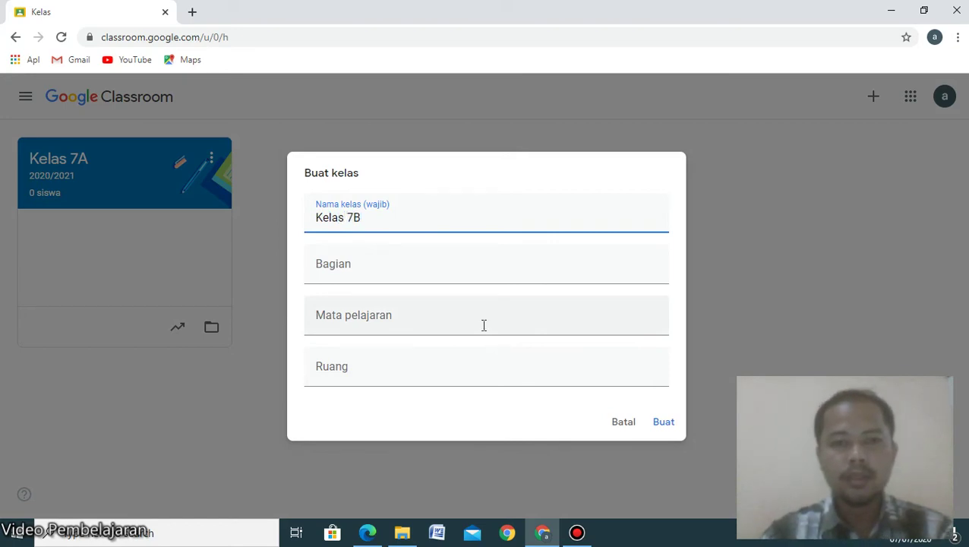
left_click(456, 271)
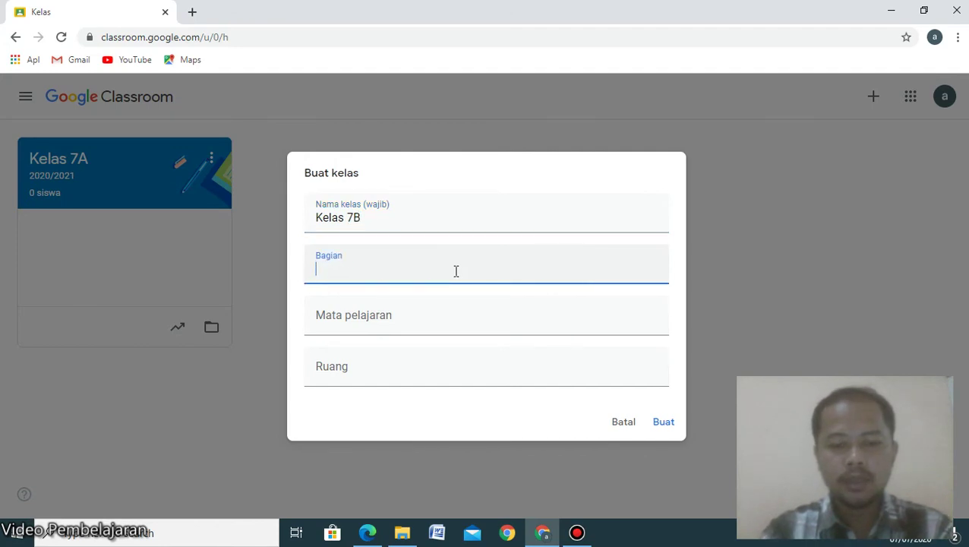
type("2020/")
type("2021")
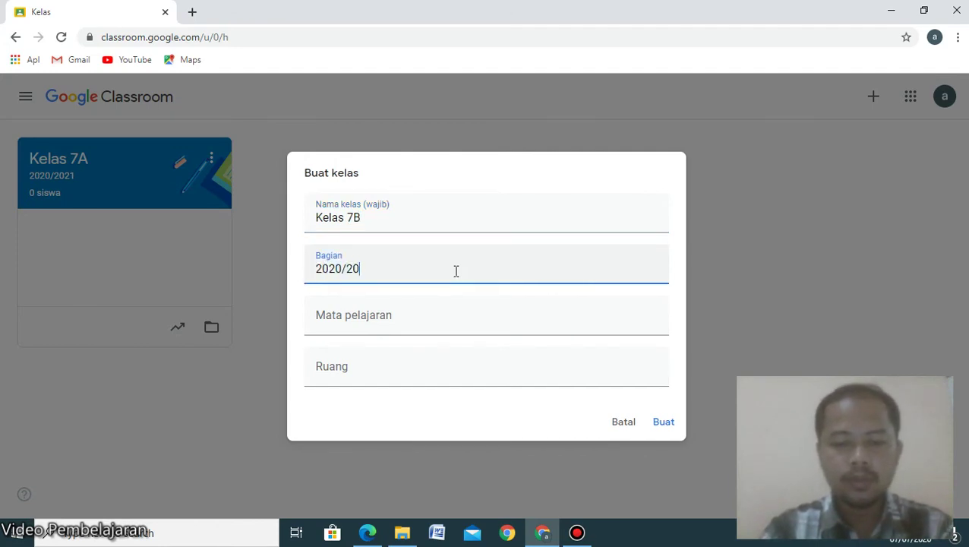
- Set the subject to IPA and the room to 02, create the class, and dismiss the student invitation tip
left_click(463, 315)
type("i")
key("BackSpace")
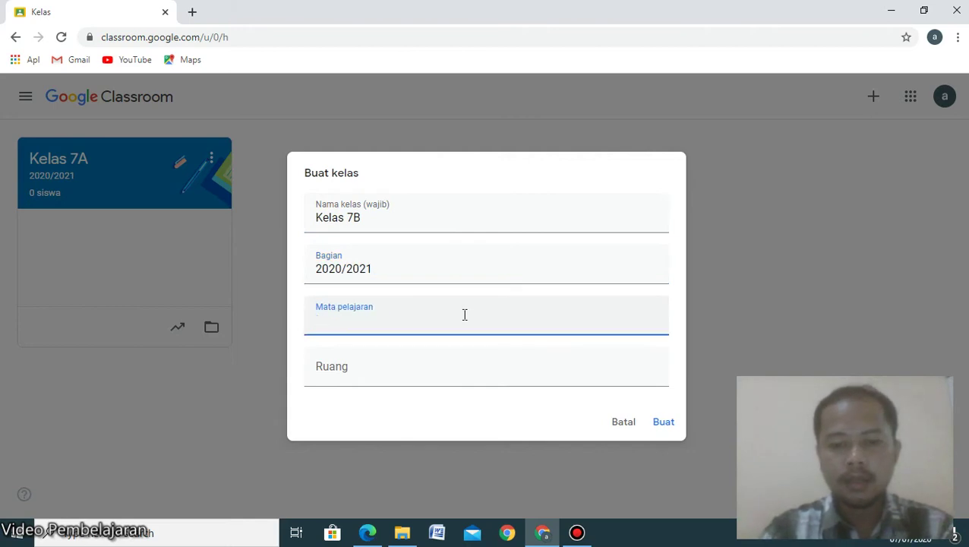
type("IPA")
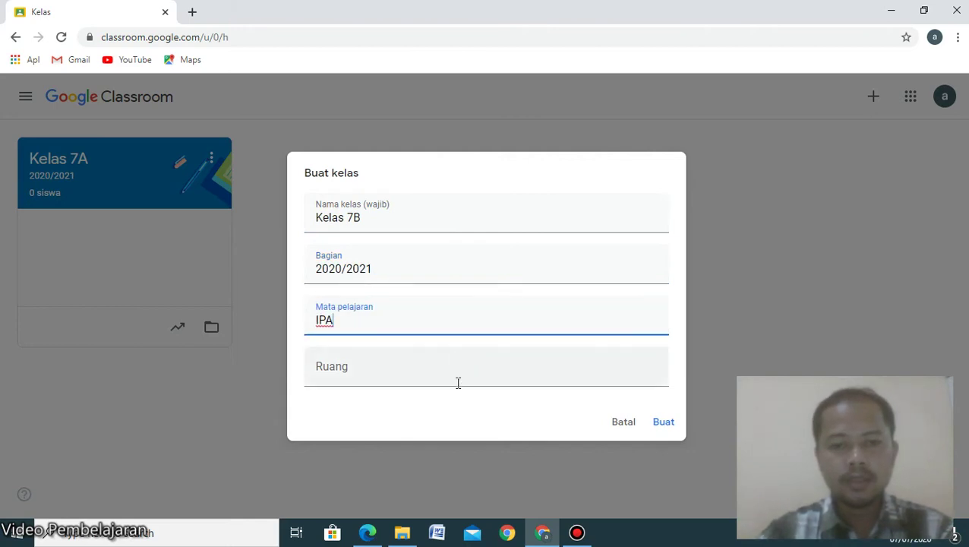
left_click(459, 382)
type("02")
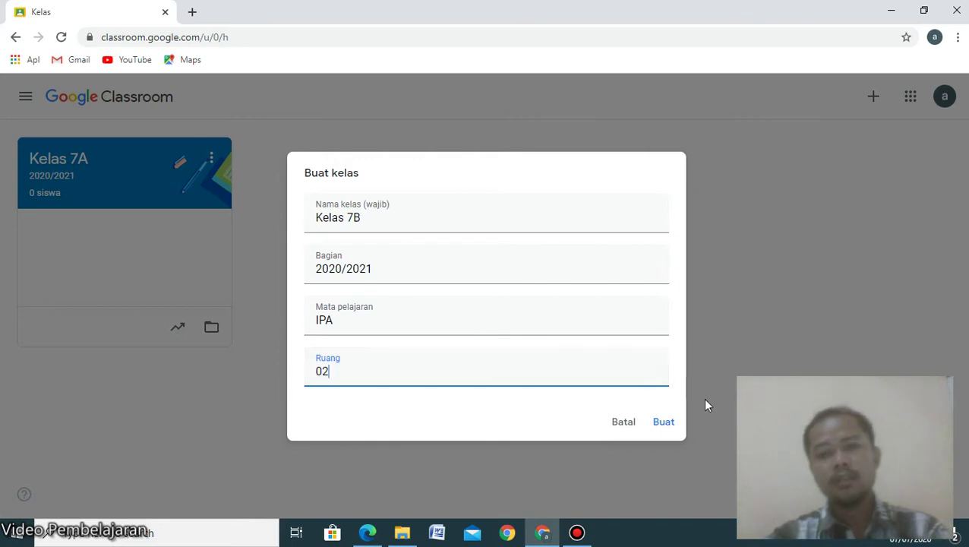
left_click(671, 423)
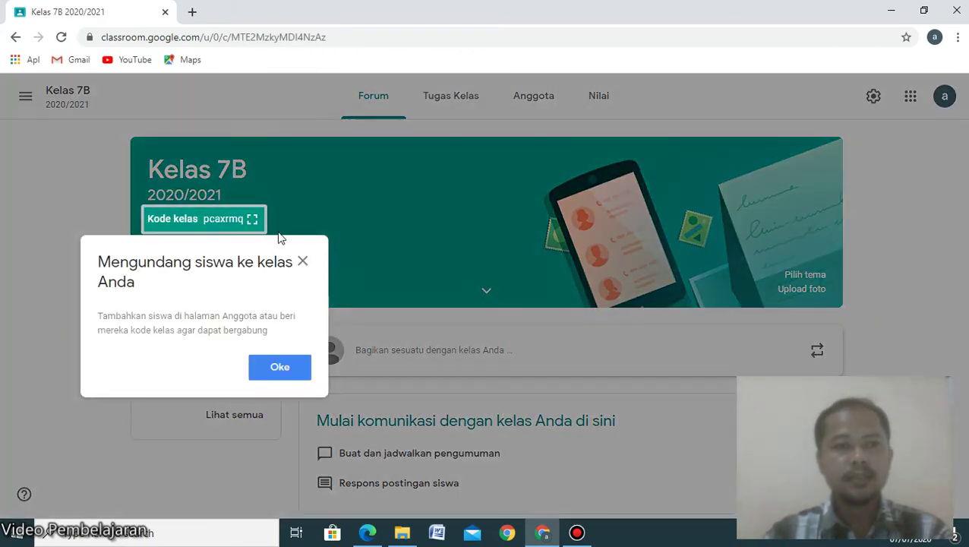
left_click(302, 263)
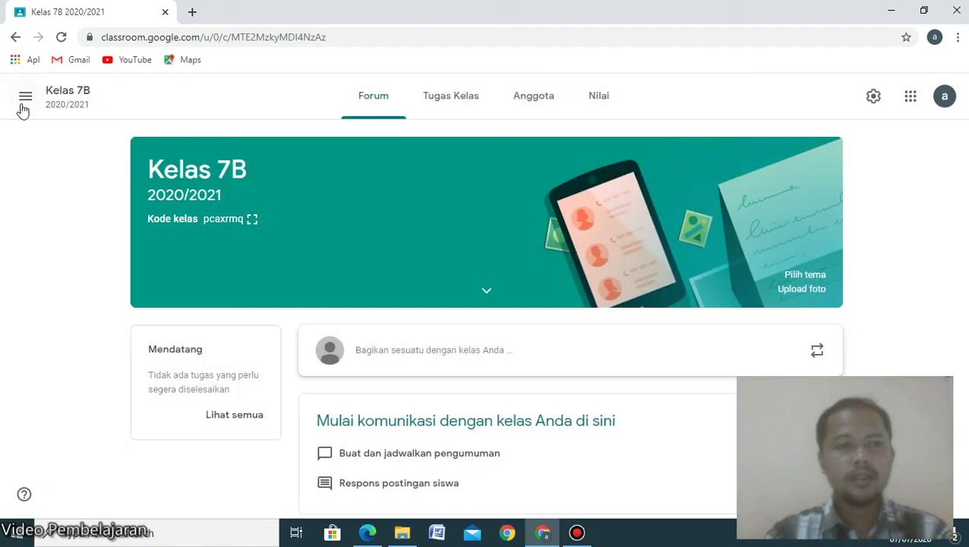
- Return to the overview of all classes and start creating a third class, accepting the school-use notice
left_click(21, 105)
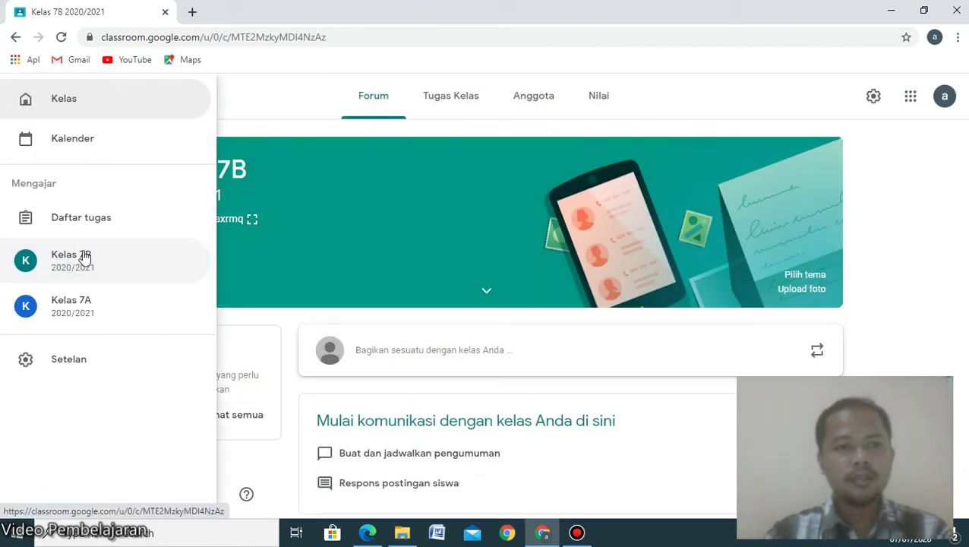
left_click(78, 104)
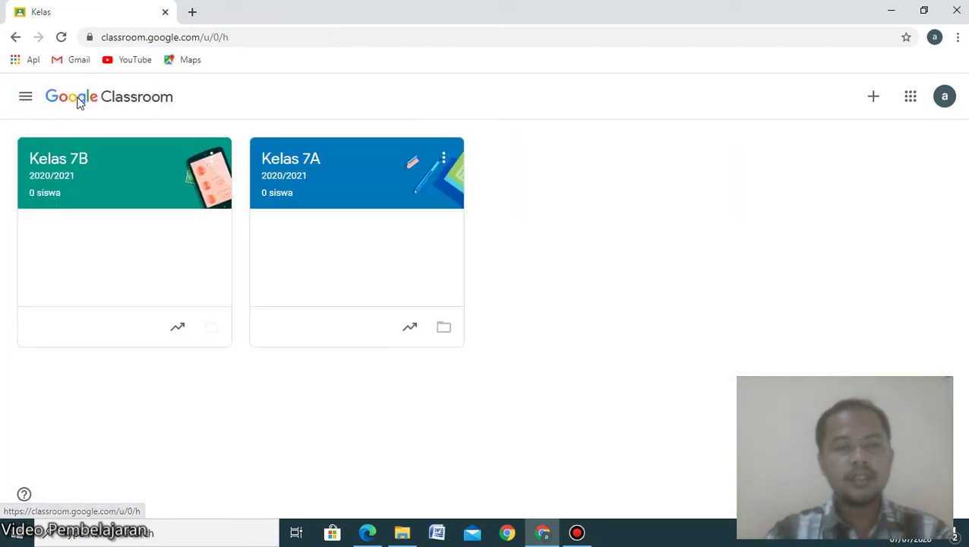
left_click(874, 97)
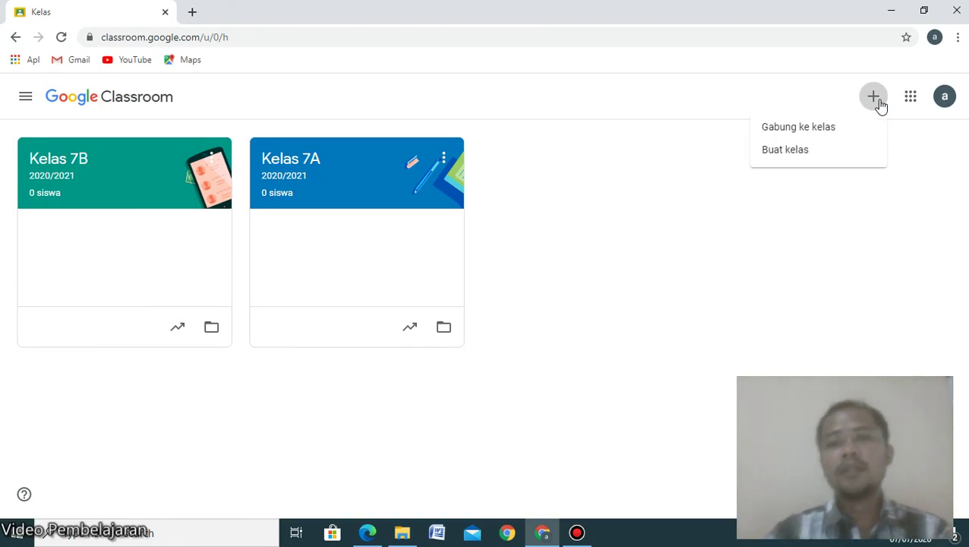
left_click(800, 151)
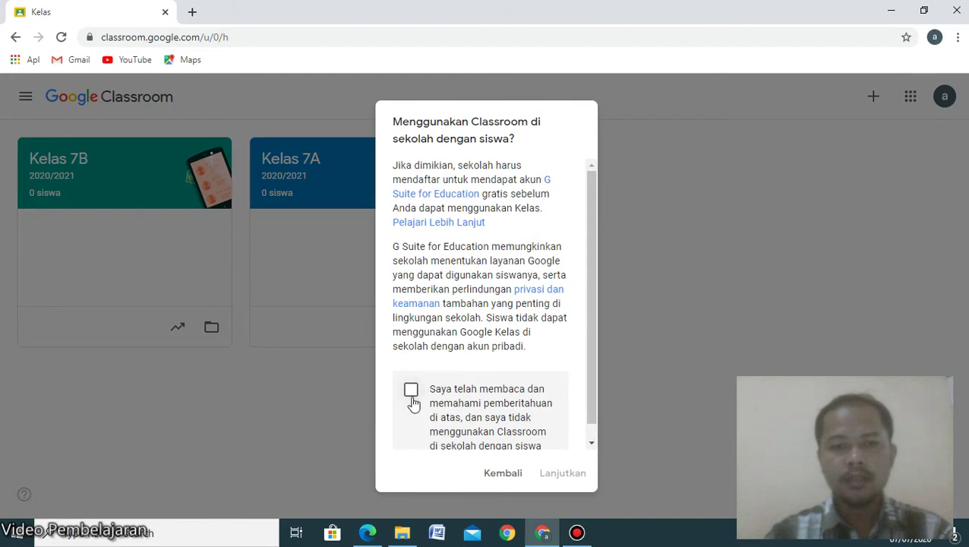
left_click(411, 390)
left_click(562, 473)
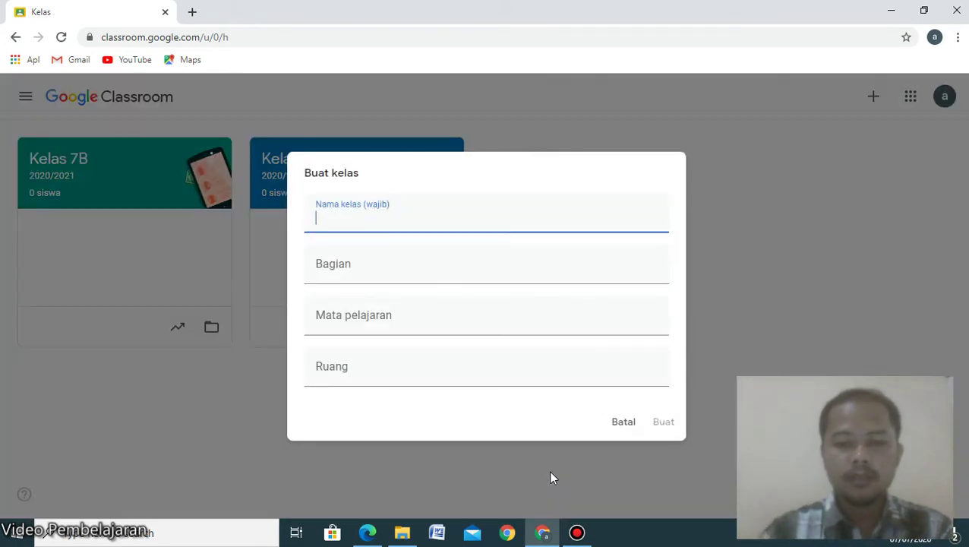
- Name the third class "Kelas 7C" and set its section (Bagian) to 2020/2021
type("Kelas &")
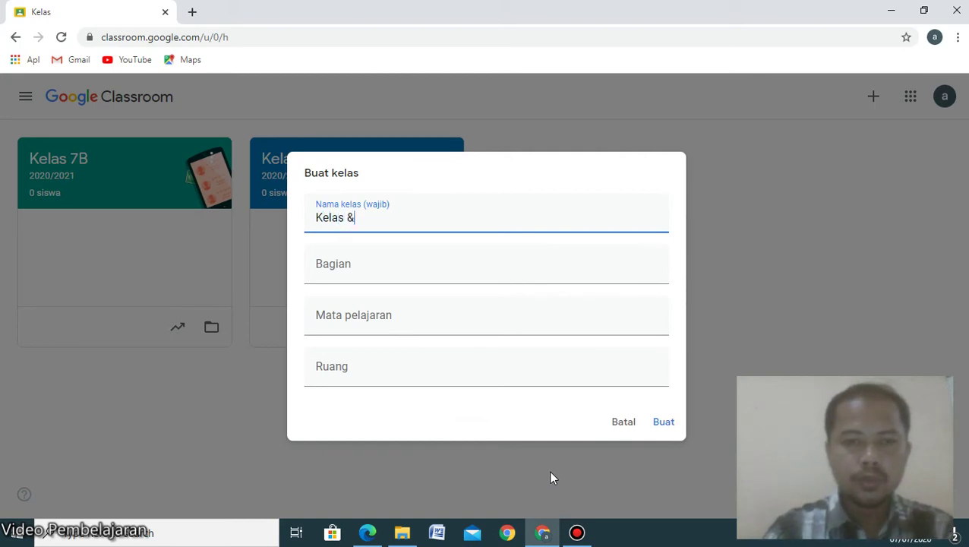
key("BackSpace")
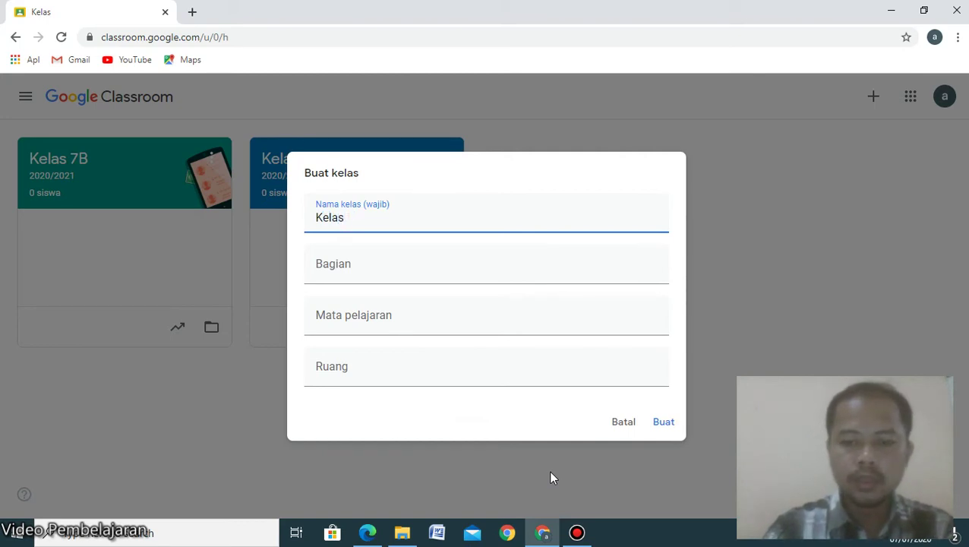
type("7C")
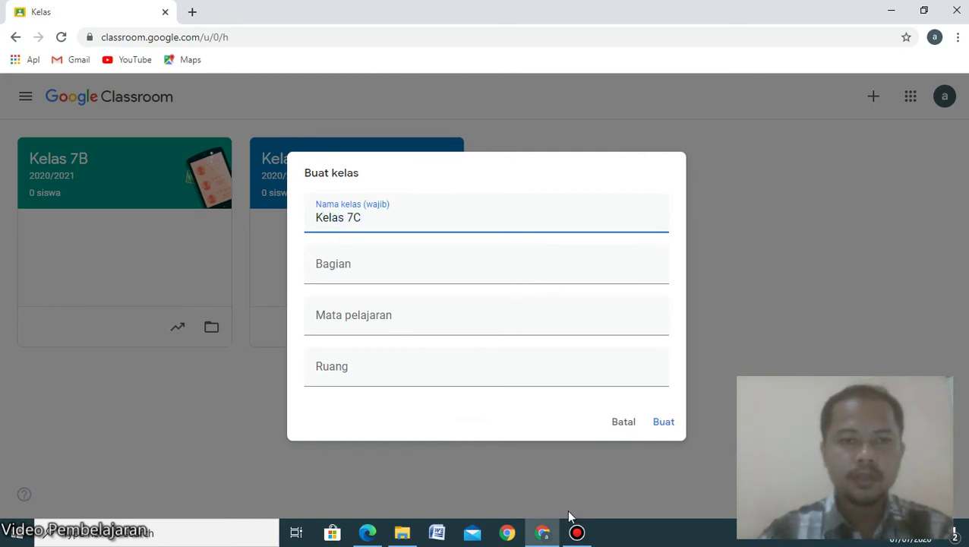
left_click(429, 273)
type("2")
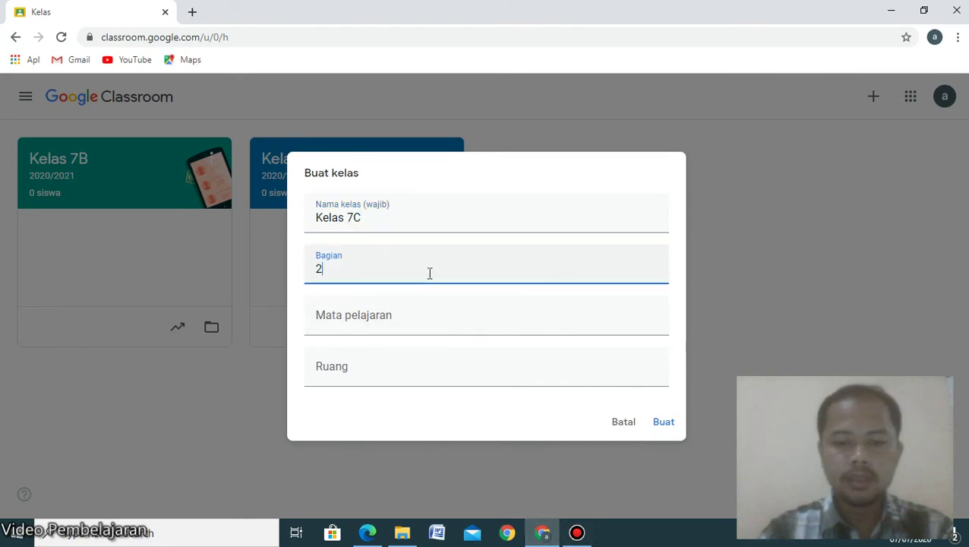
type("020")
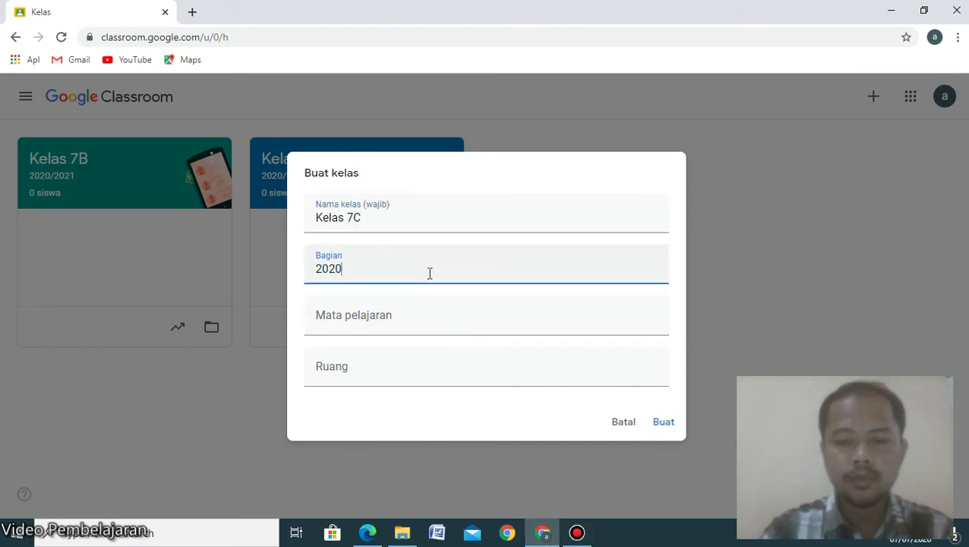
type("/2021")
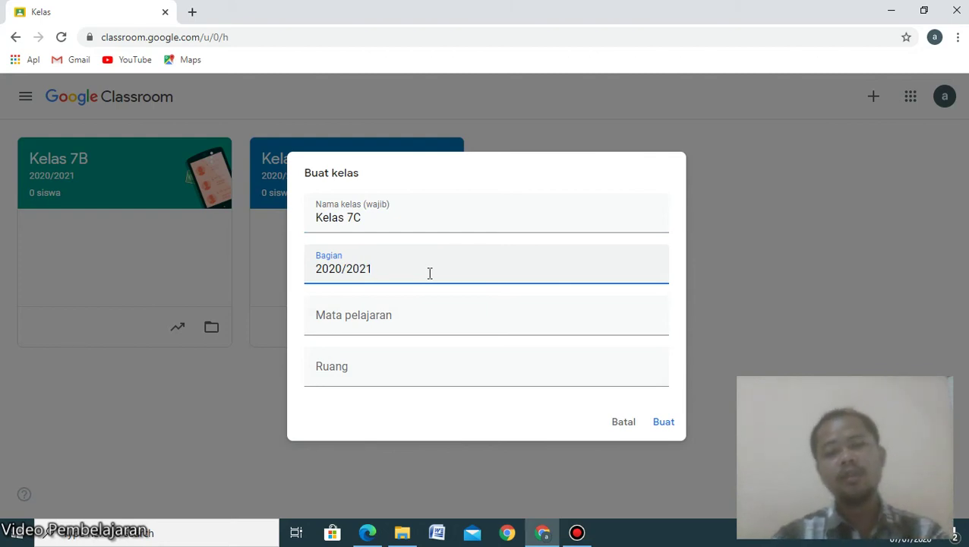
- Set the subject to IPA and the room to 03, create the class, and dismiss the announcement tip
left_click(422, 322)
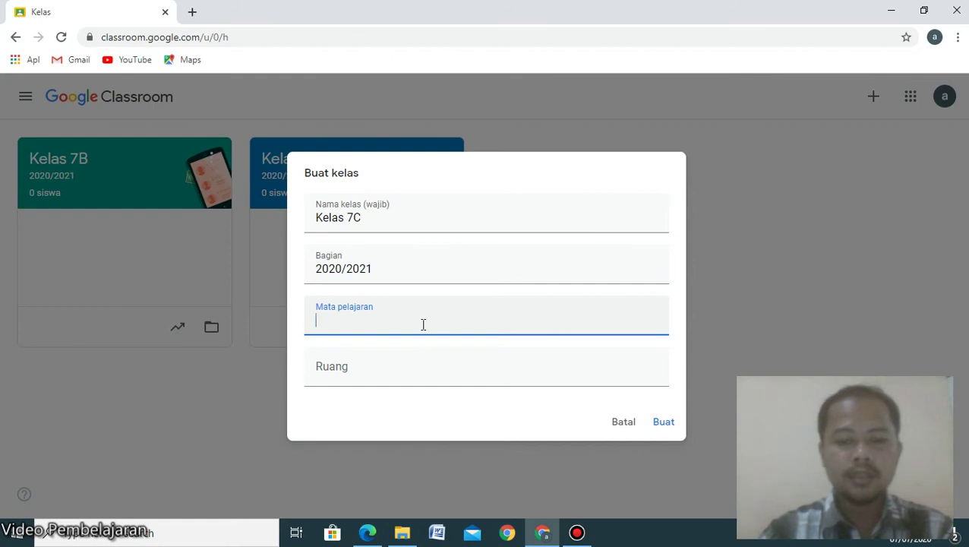
type("IPA")
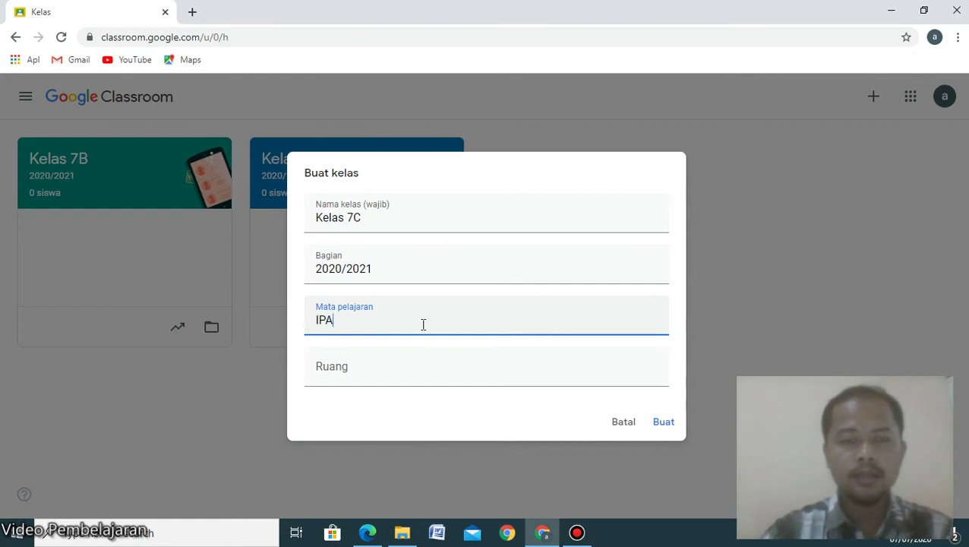
left_click(417, 366)
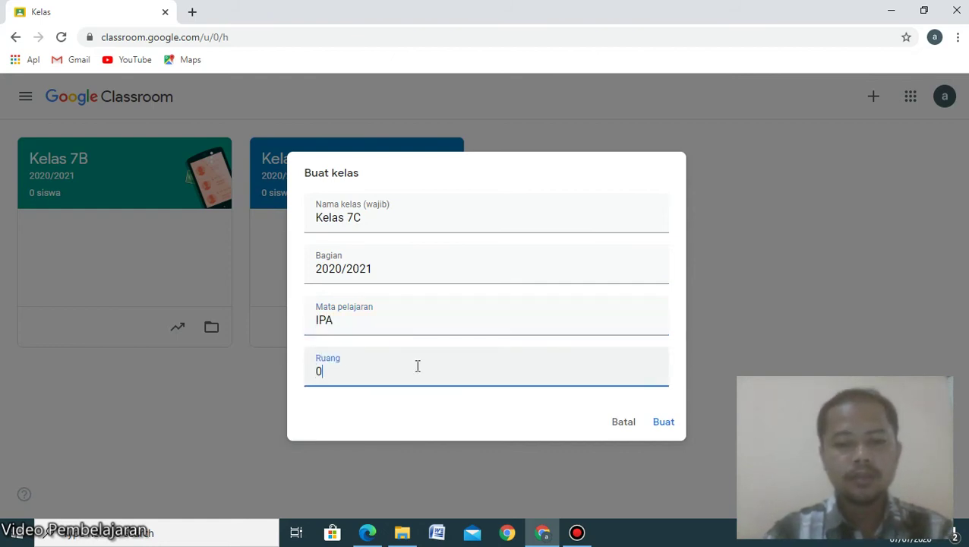
type("03")
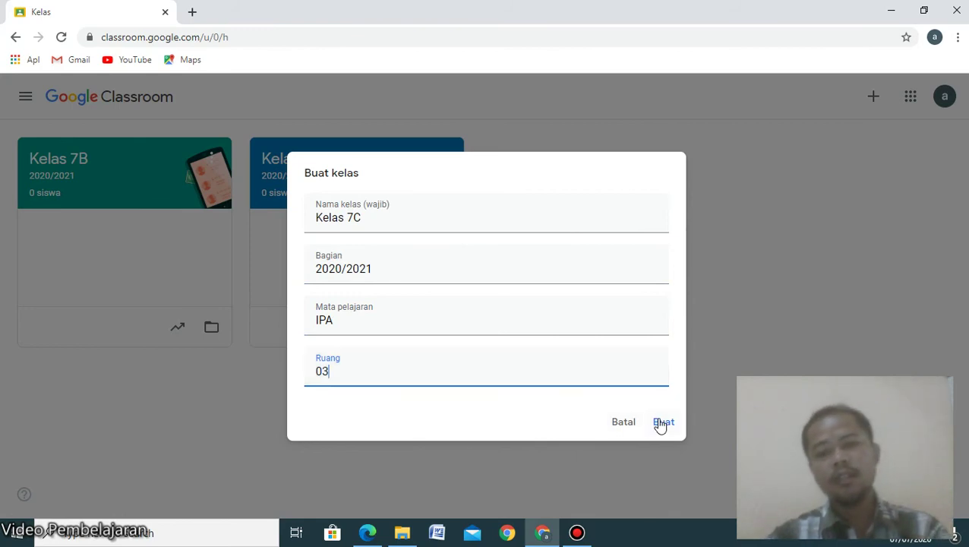
left_click(659, 423)
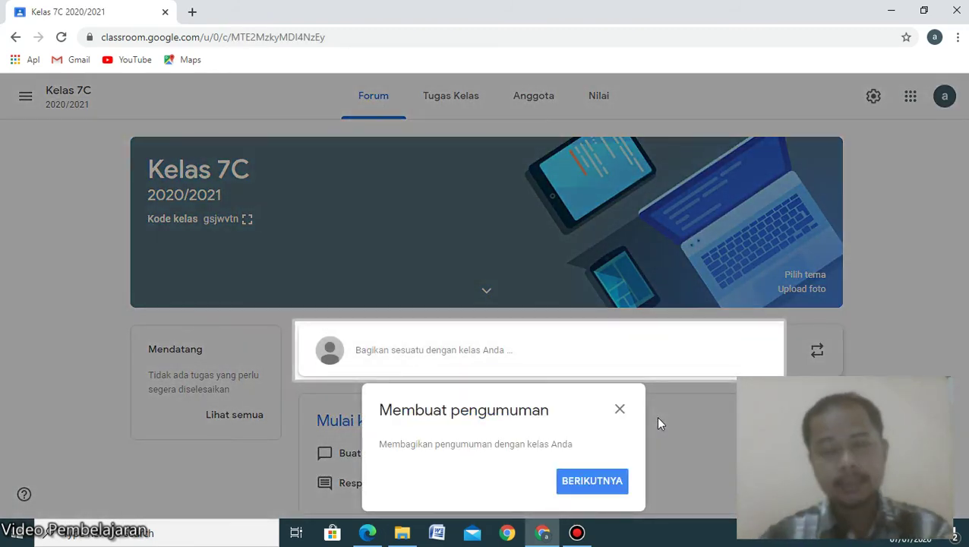
left_click(619, 410)
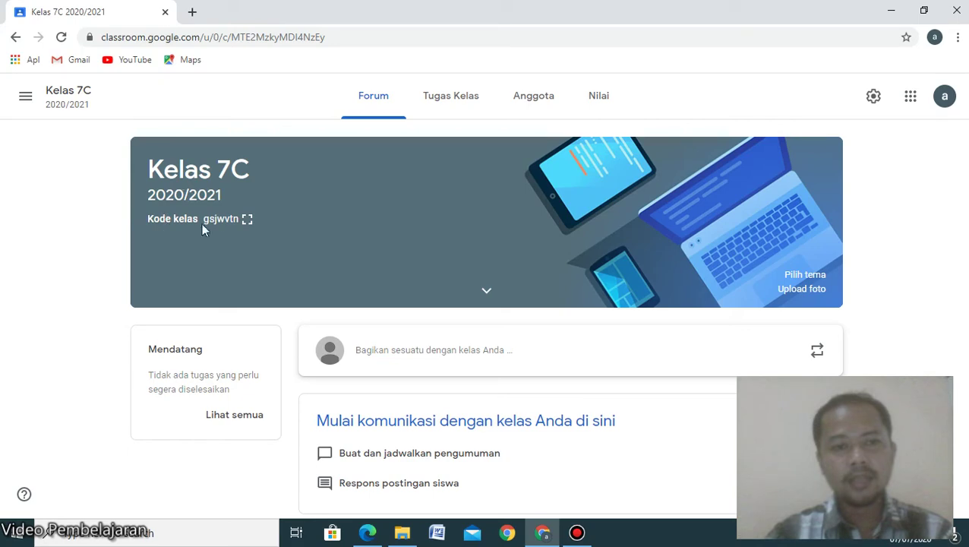
- Display the Kelas 7C class code enlarged, highlight it, and close the code display
left_click(248, 221)
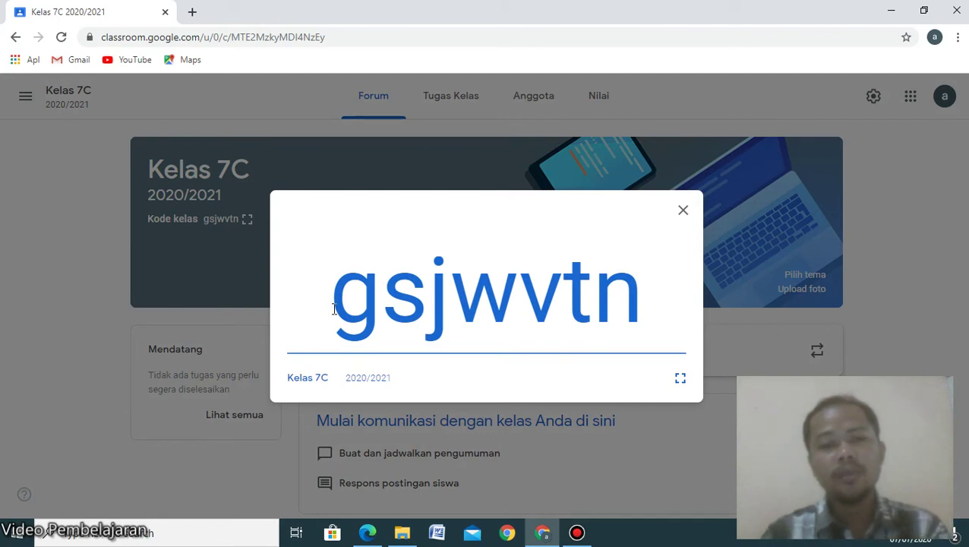
left_click_drag(331, 310, 624, 308)
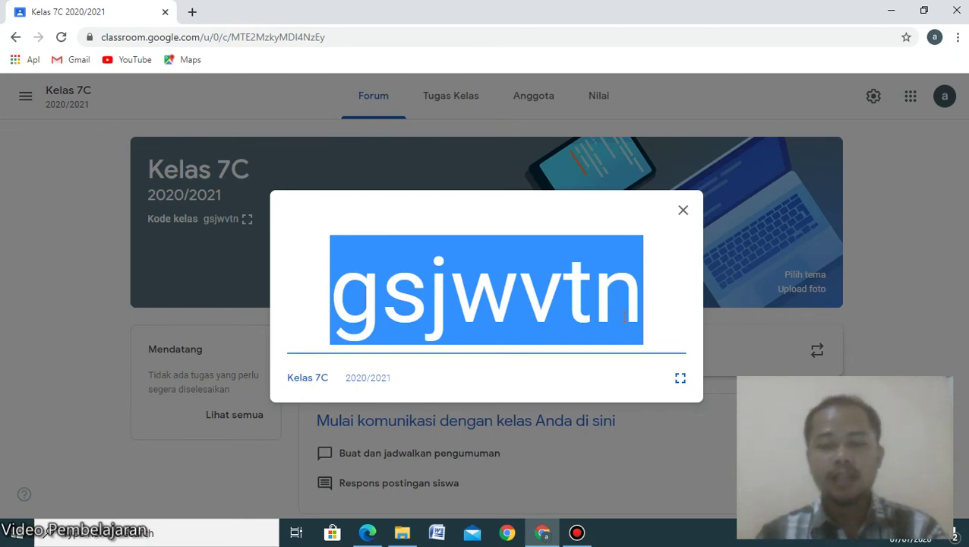
left_click(683, 211)
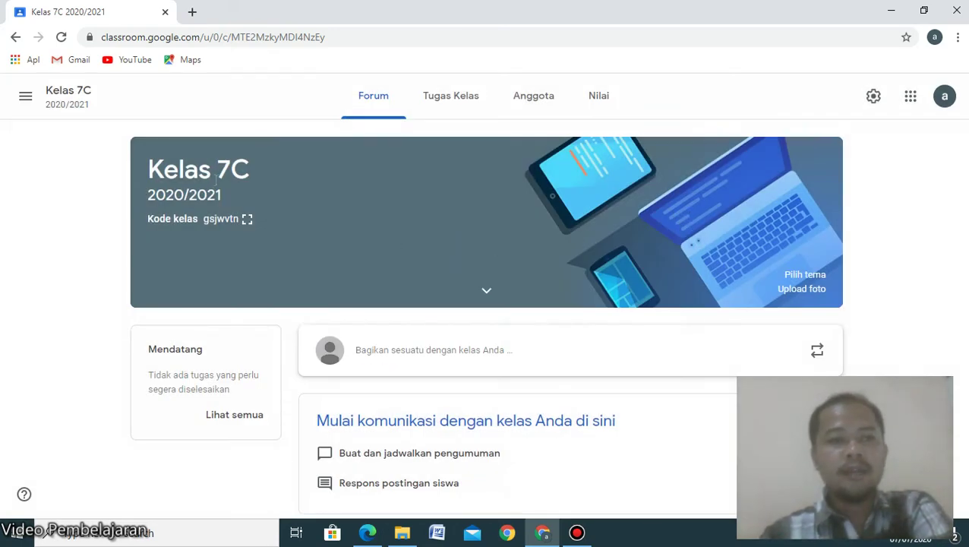
- Return to the overview of all classes and archive Kelas 7A
left_click(33, 104)
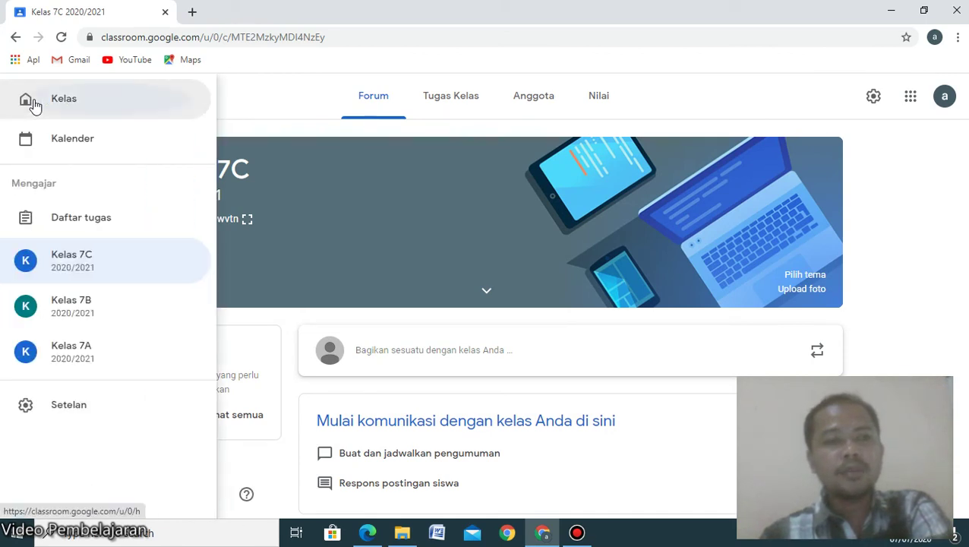
left_click(33, 105)
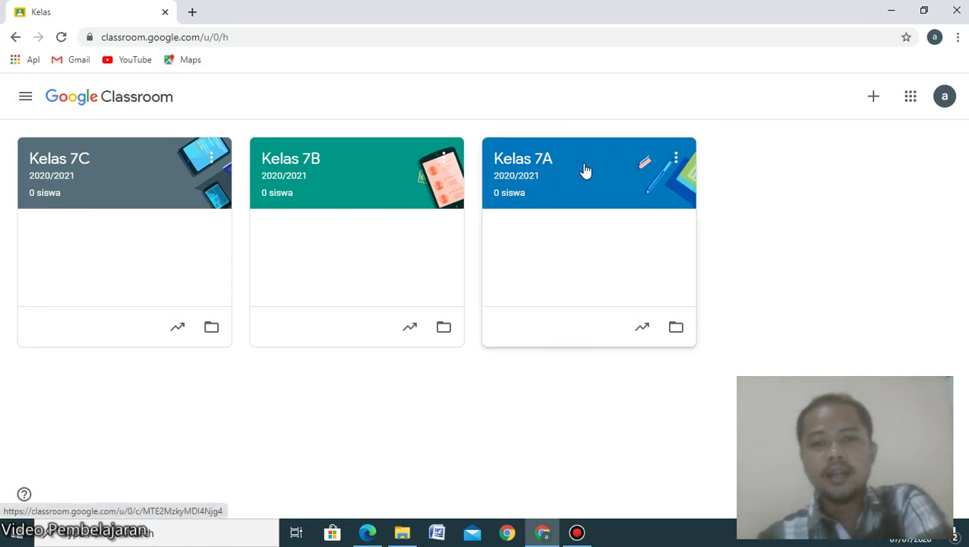
left_click(676, 161)
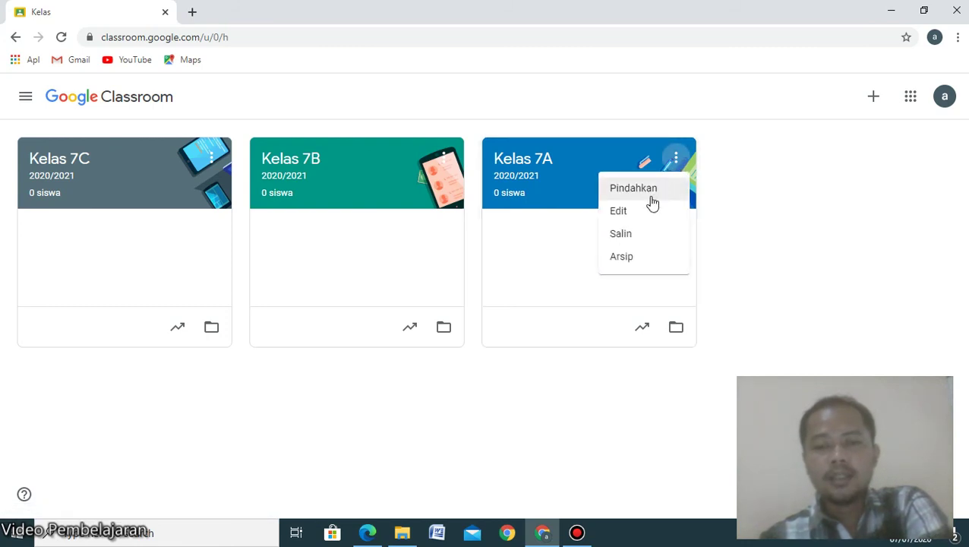
left_click(636, 258)
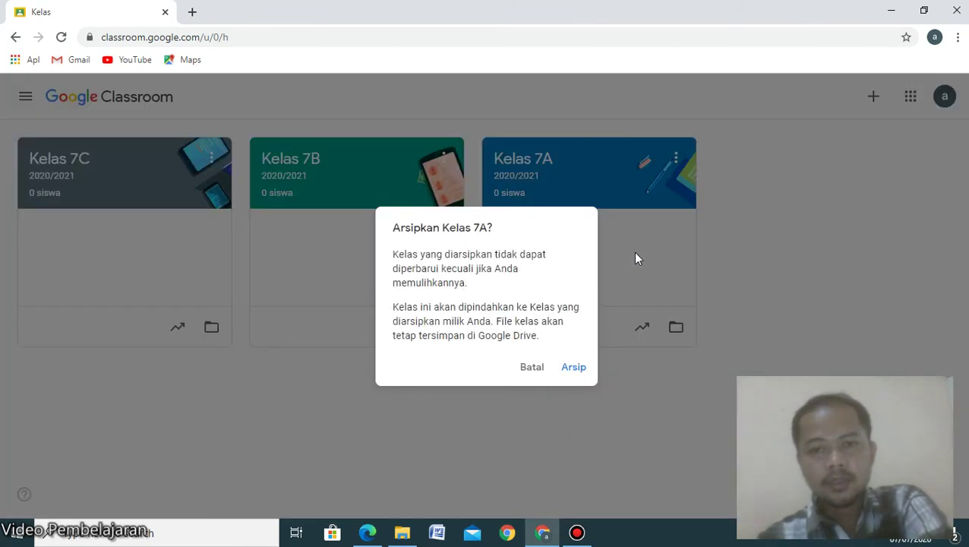
left_click(574, 368)
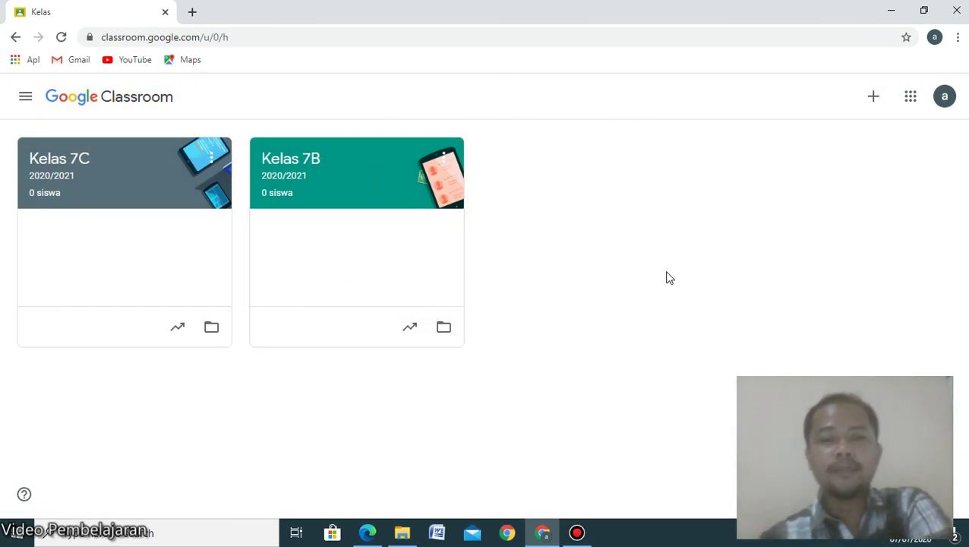
- Archive the Kelas 7B class from the class overview and confirm the archiving
left_click(444, 162)
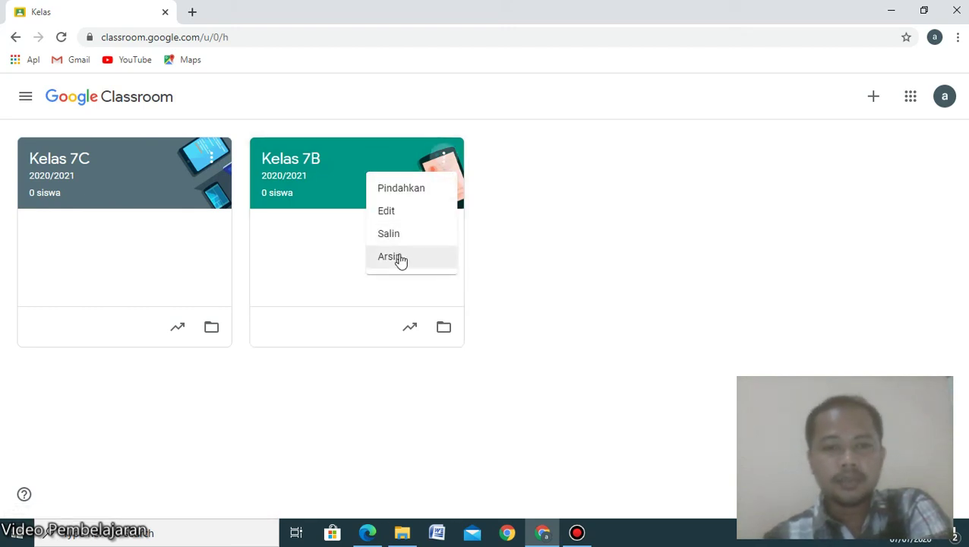
left_click(400, 256)
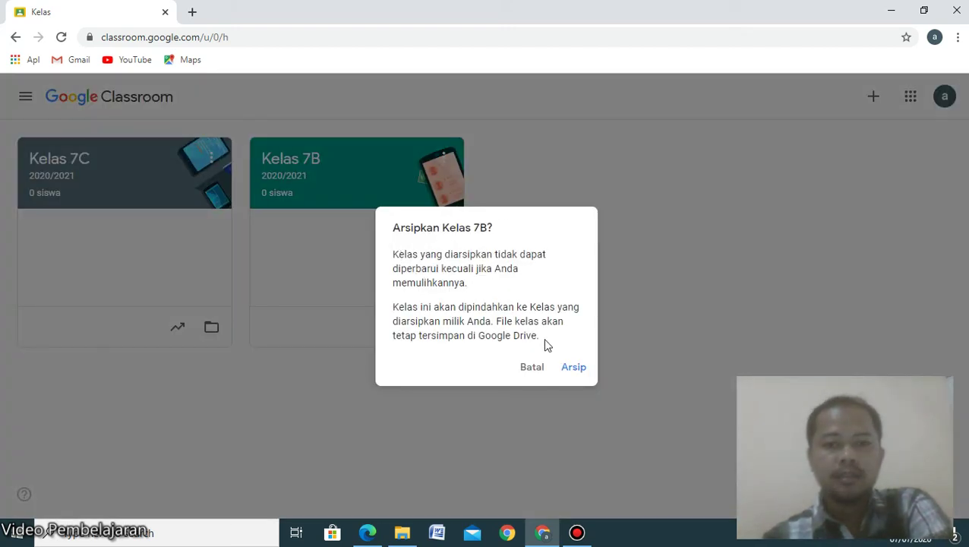
left_click(567, 366)
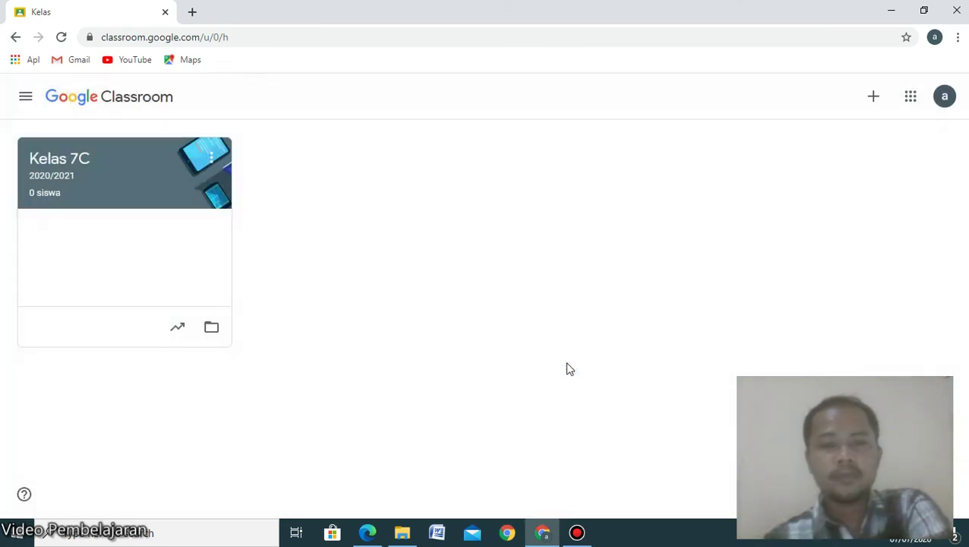
- Archive the remaining class, Kelas 7C, and confirm the archiving
left_click(213, 160)
left_click(179, 236)
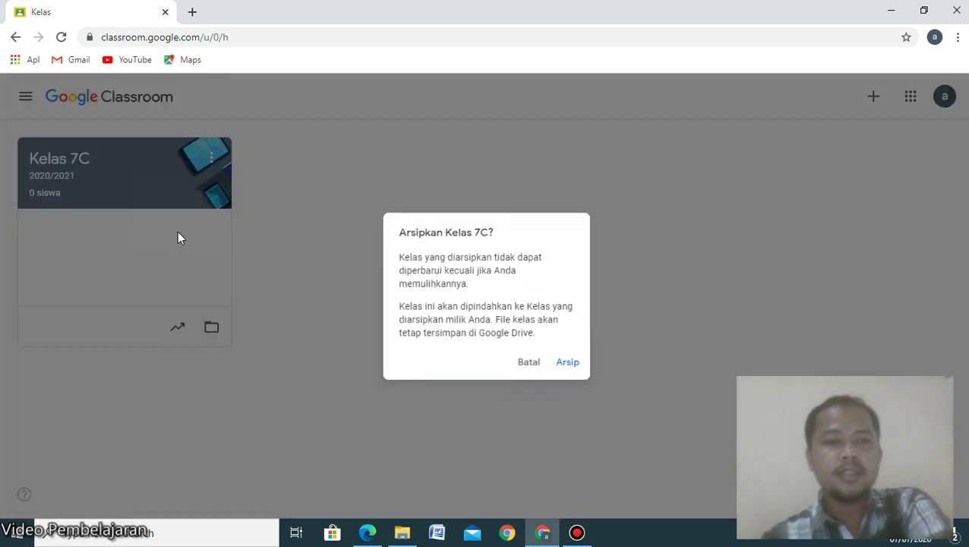
left_click(574, 368)
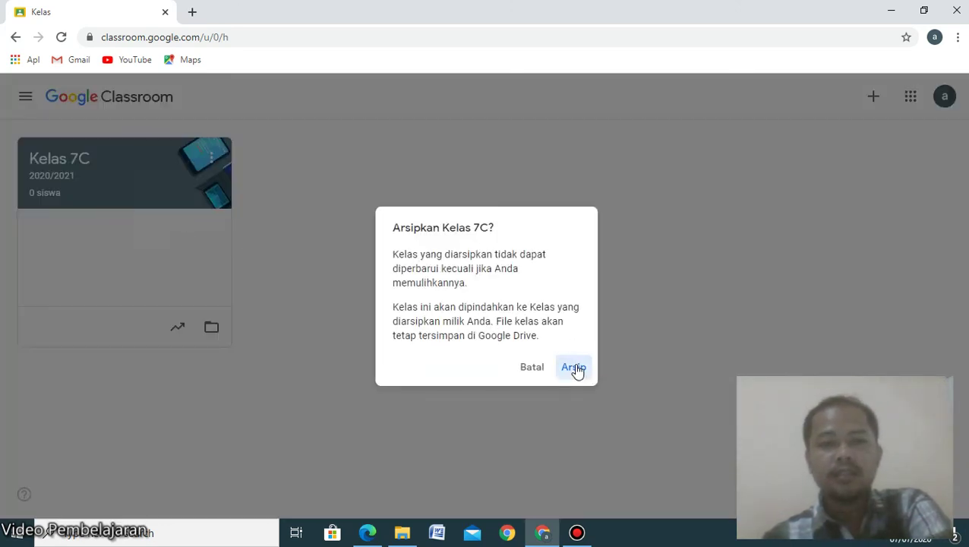